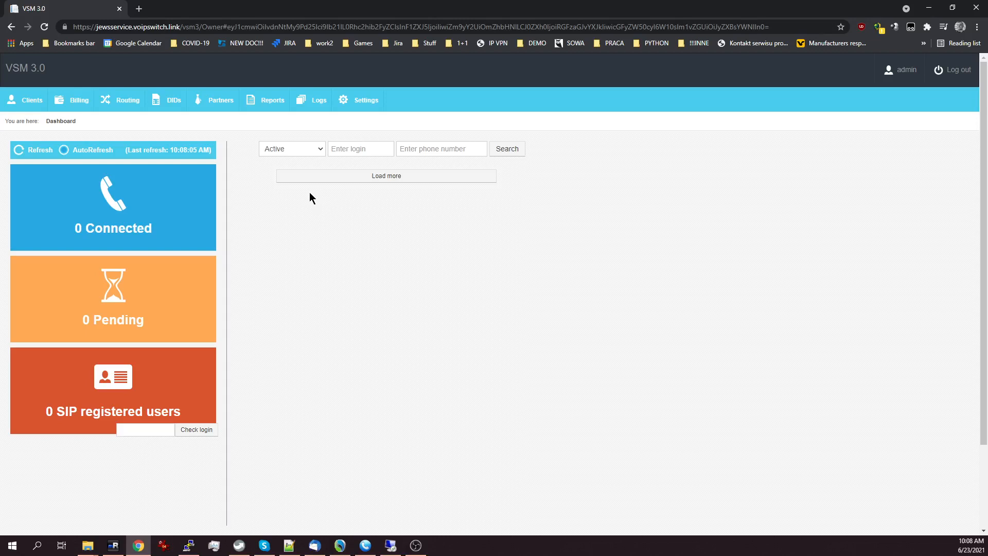
Open the SMS Providers list from the Routing > SMS menu
mouse_move(117, 99)
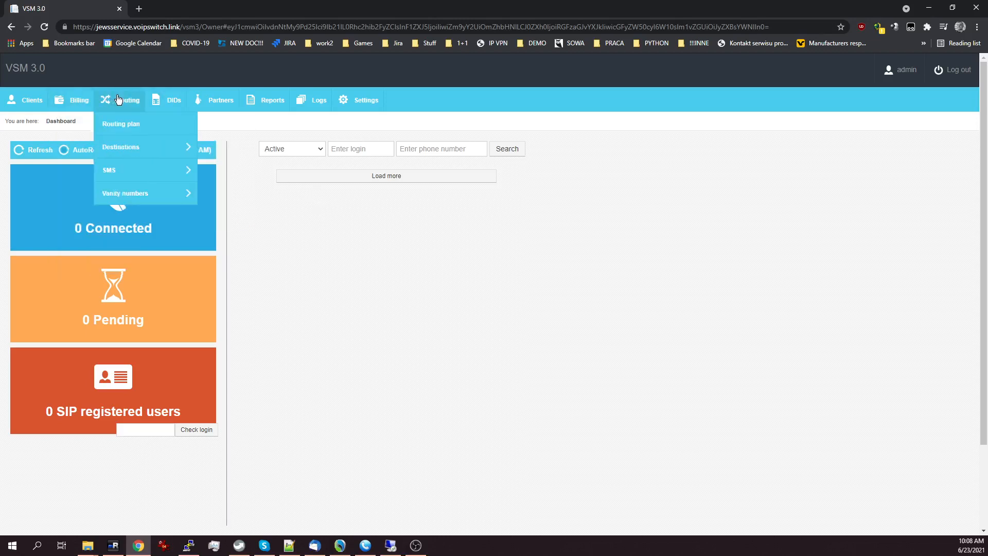
mouse_move(160, 177)
click(222, 172)
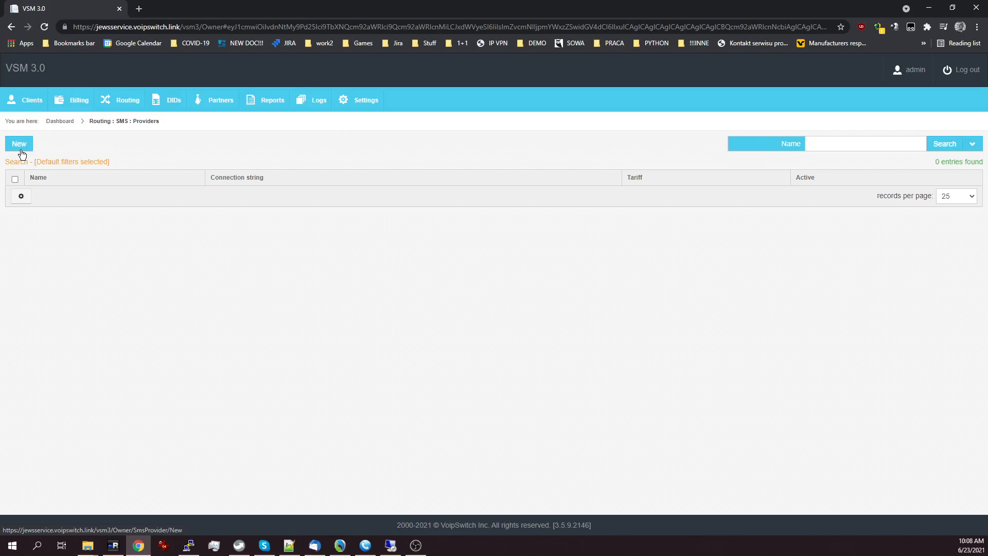
Create and save an active HTTP SMS provider 'nexmo' with the rest.nexmo.com connection string
click(19, 144)
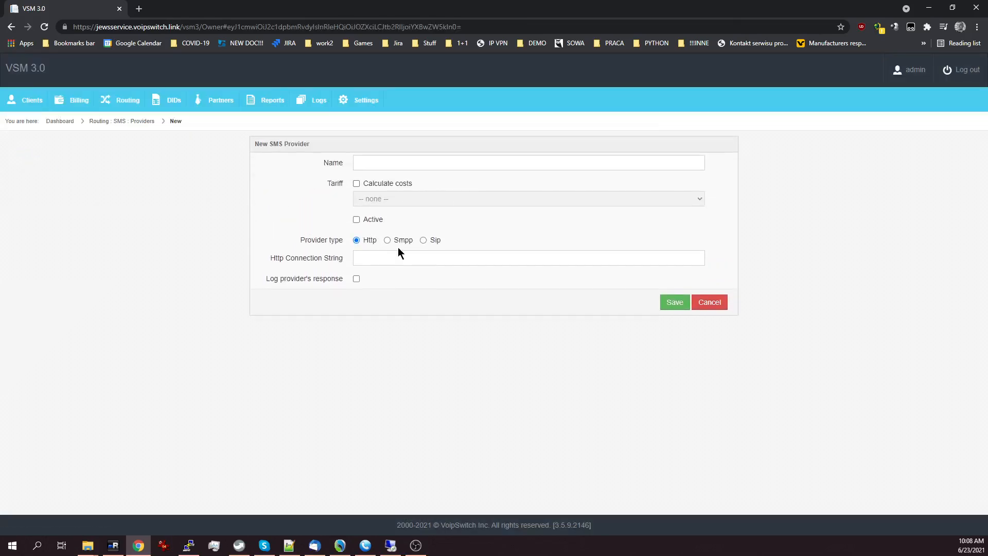
click(374, 164)
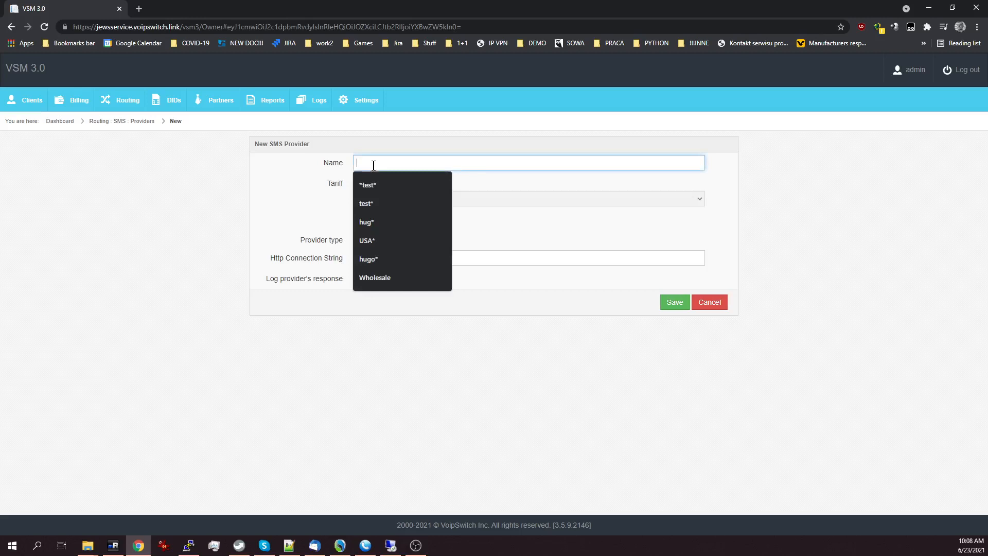
text(nexmo)
click(441, 276)
click(356, 278)
click(369, 261)
click(355, 219)
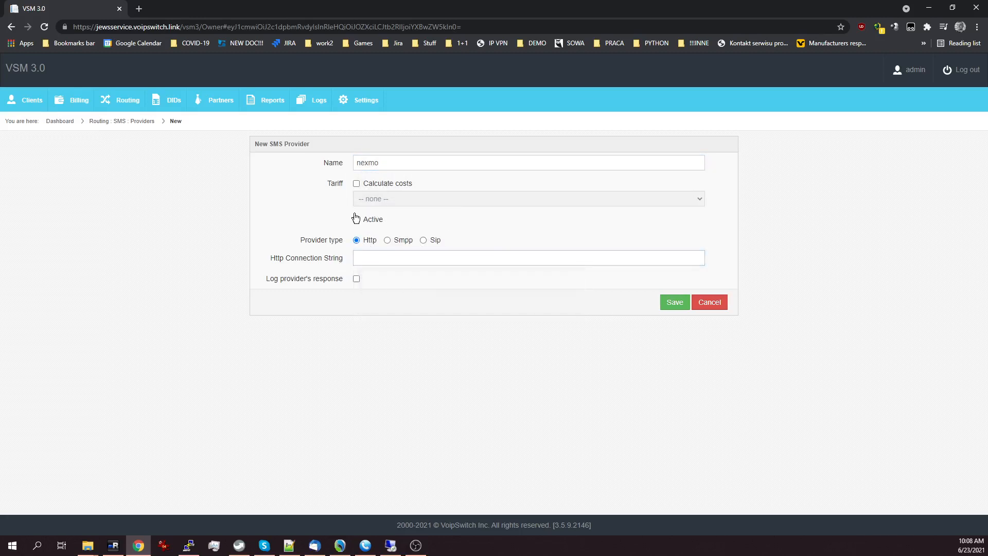
click(357, 220)
key(alt+Tab)
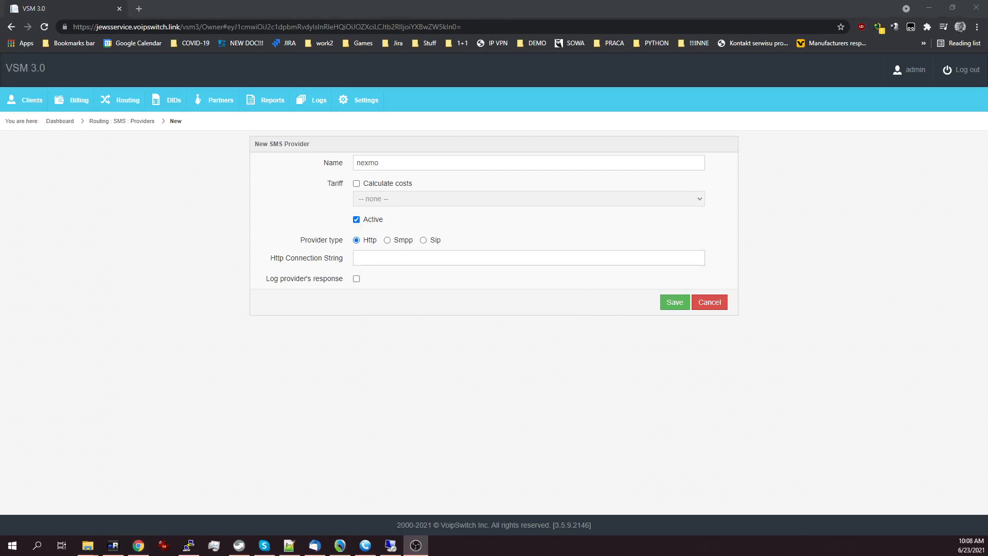
click(411, 253)
click(417, 273)
click(675, 302)
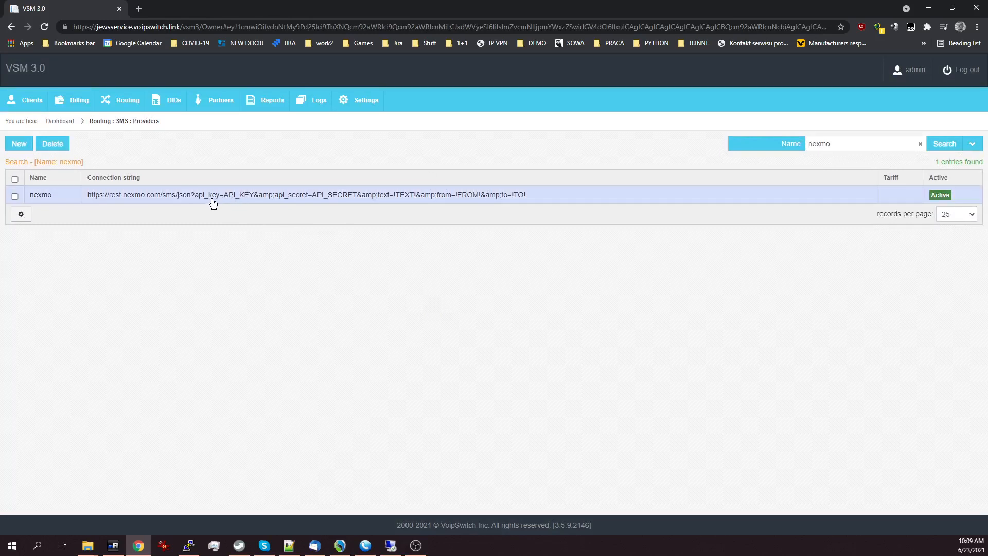
Reopen nexmo to check the API_SECRET placeholder in its connection string, then cancel
double_click(251, 199)
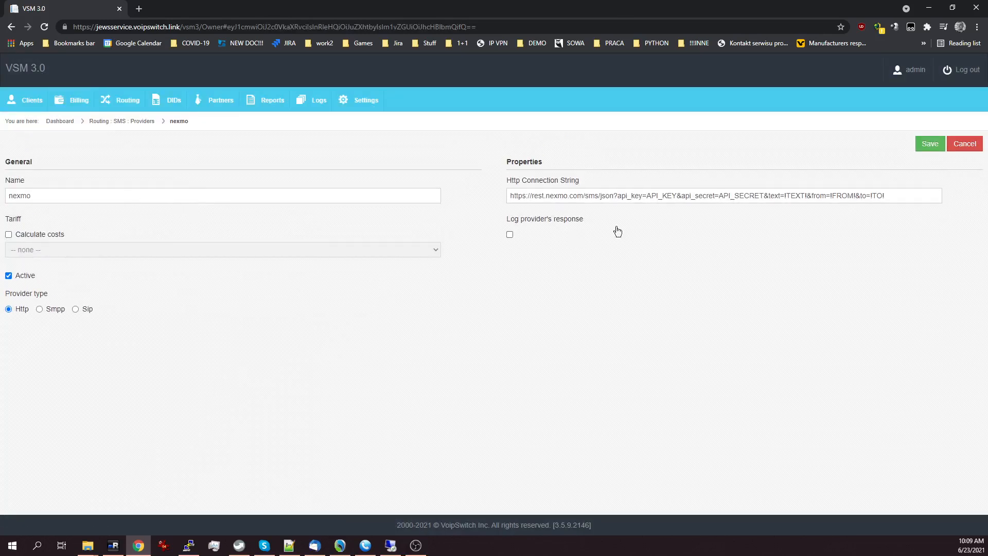
drag(720, 197, 762, 196)
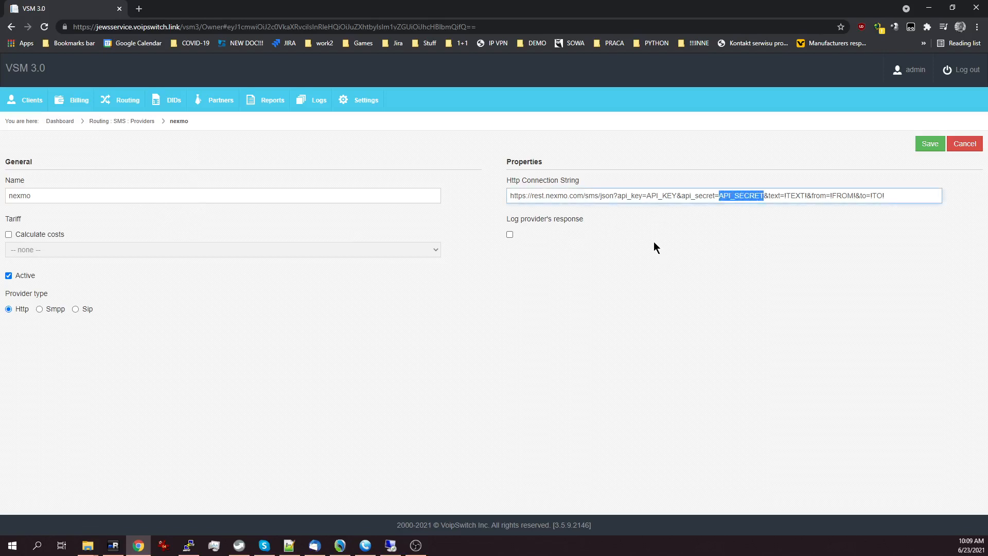
click(964, 144)
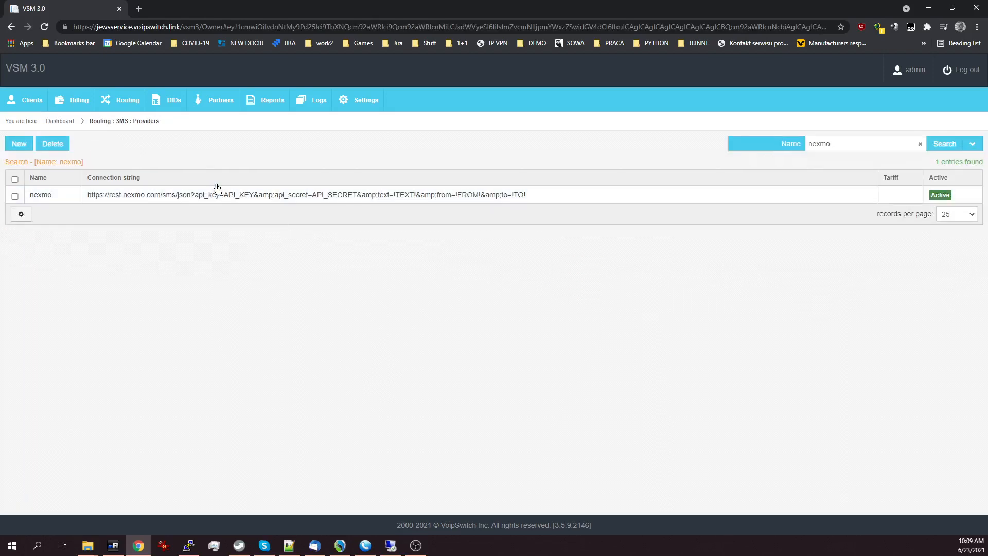
Open the SMS routing plan and add a route sending prefix 44 to nexmo
mouse_move(83, 105)
mouse_move(123, 103)
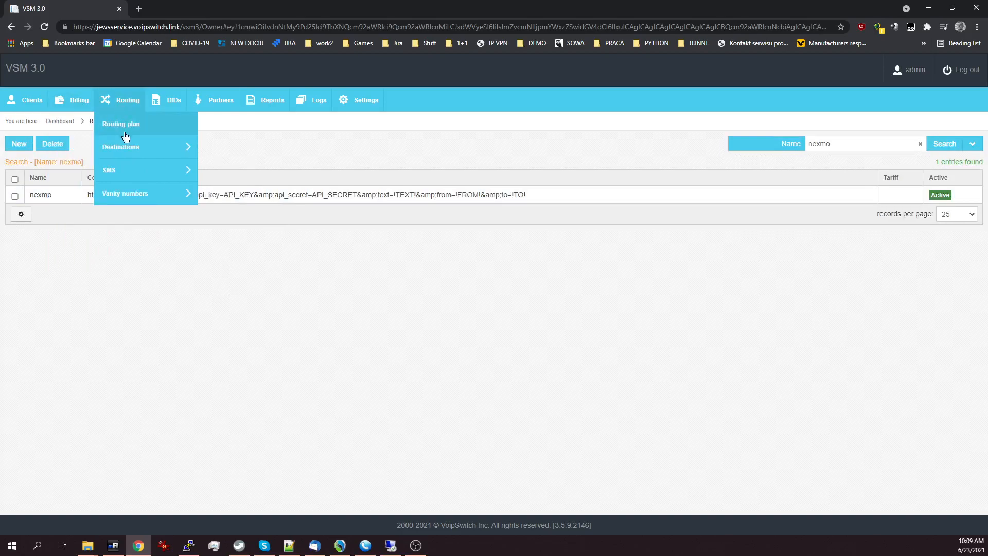
mouse_move(135, 172)
click(237, 198)
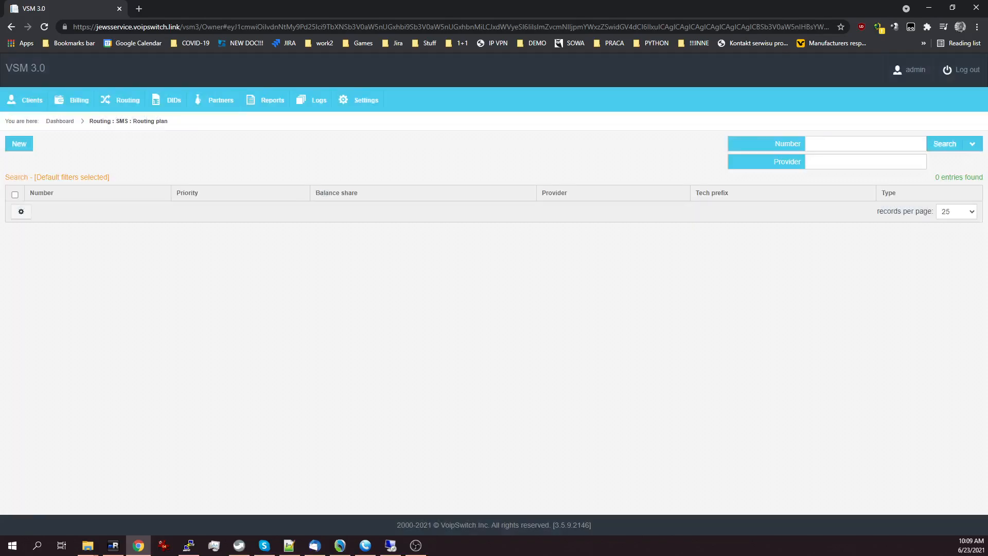
click(20, 144)
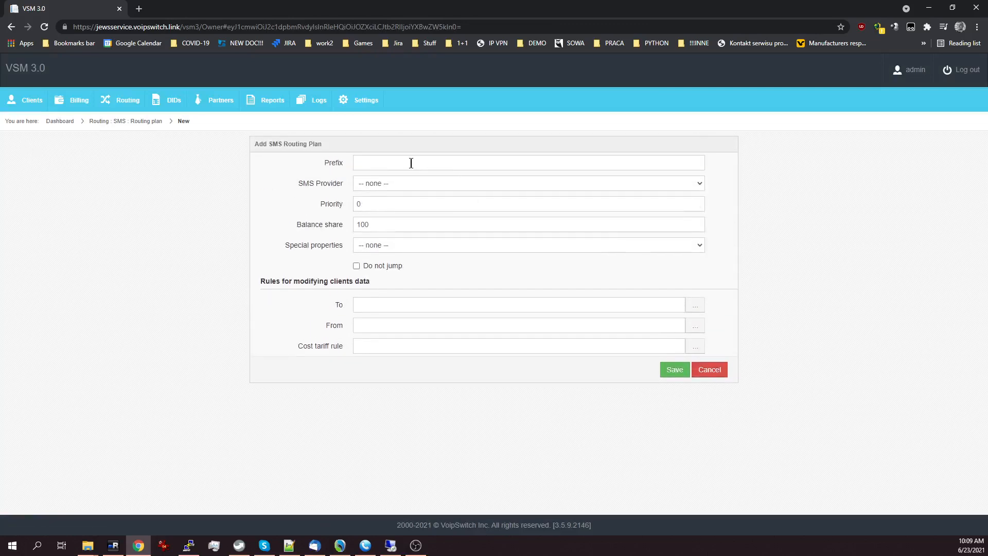
click(411, 163)
text(44)
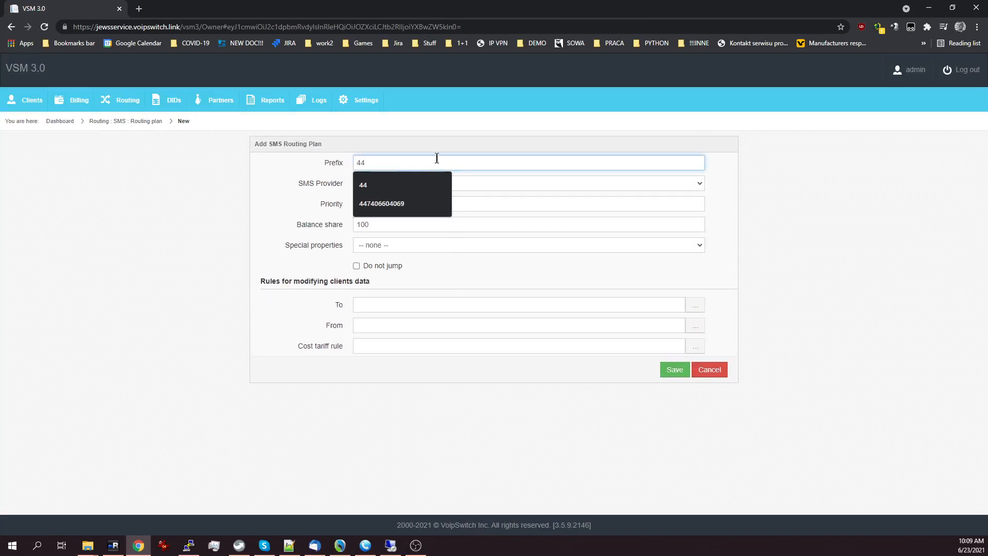
click(383, 184)
click(378, 188)
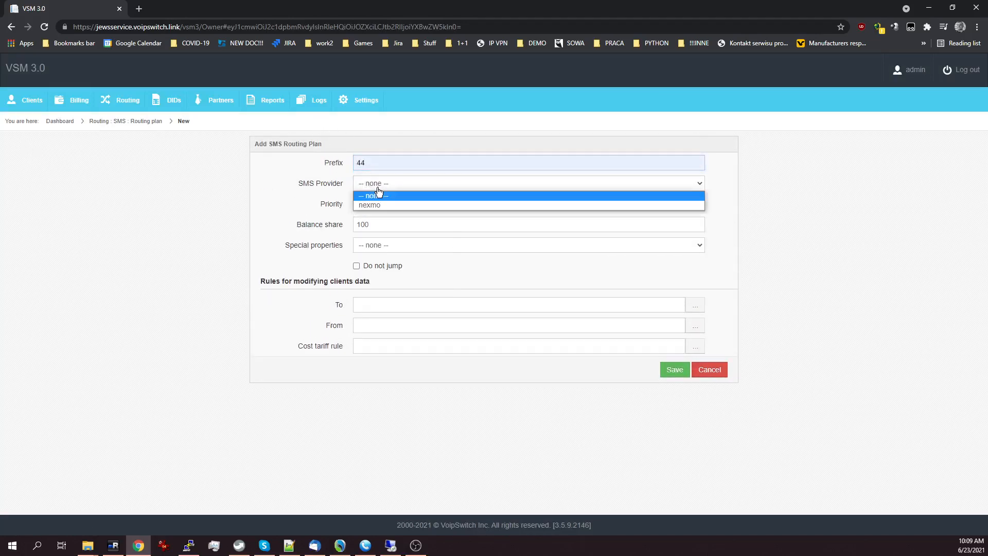
click(374, 205)
click(669, 374)
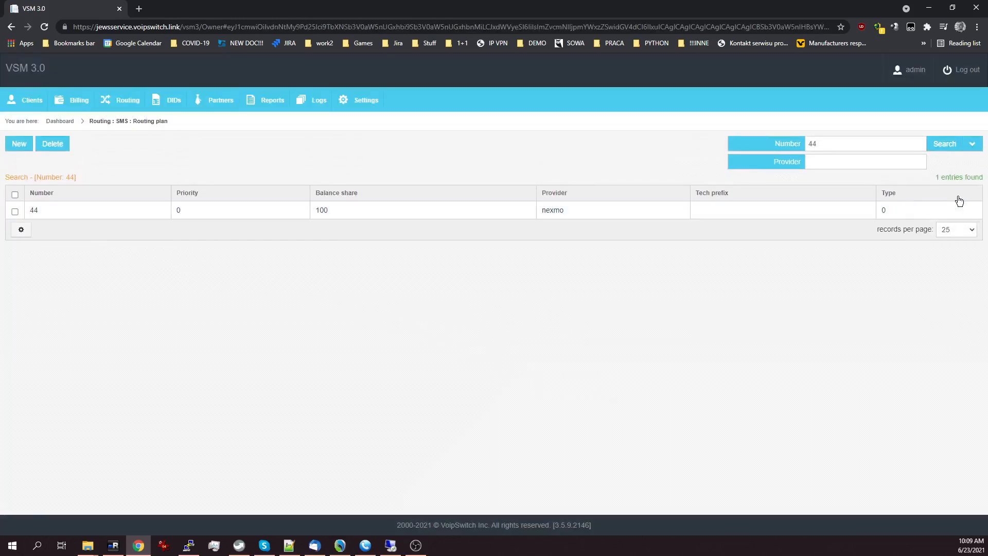
Add a second route sending prefix 1 to nexmo and show all entries
click(19, 144)
click(375, 164)
text(1)
click(464, 181)
click(448, 206)
click(675, 369)
click(790, 144)
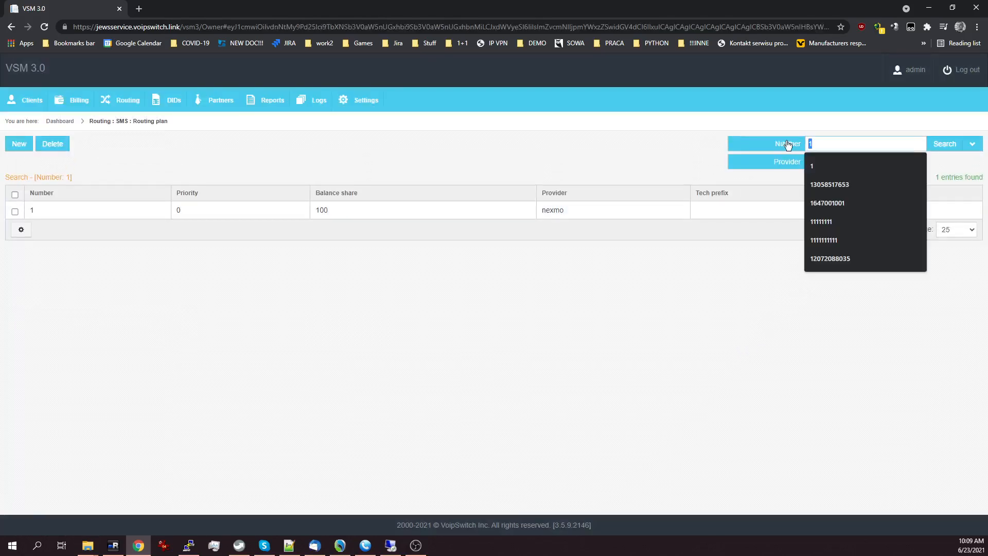
click(934, 150)
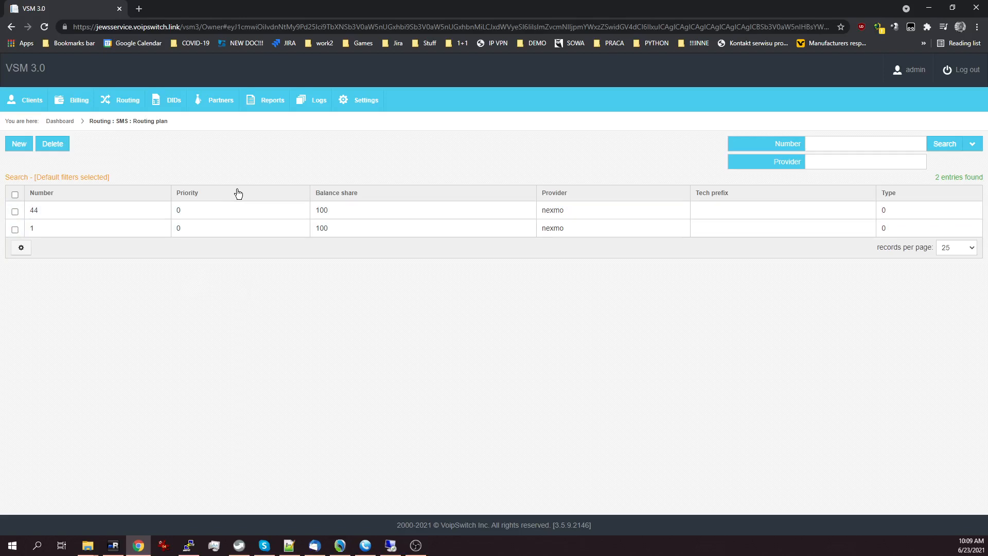
Open the Tariffs list and filter TestTariff's rates to SMS
click(72, 100)
mouse_move(67, 121)
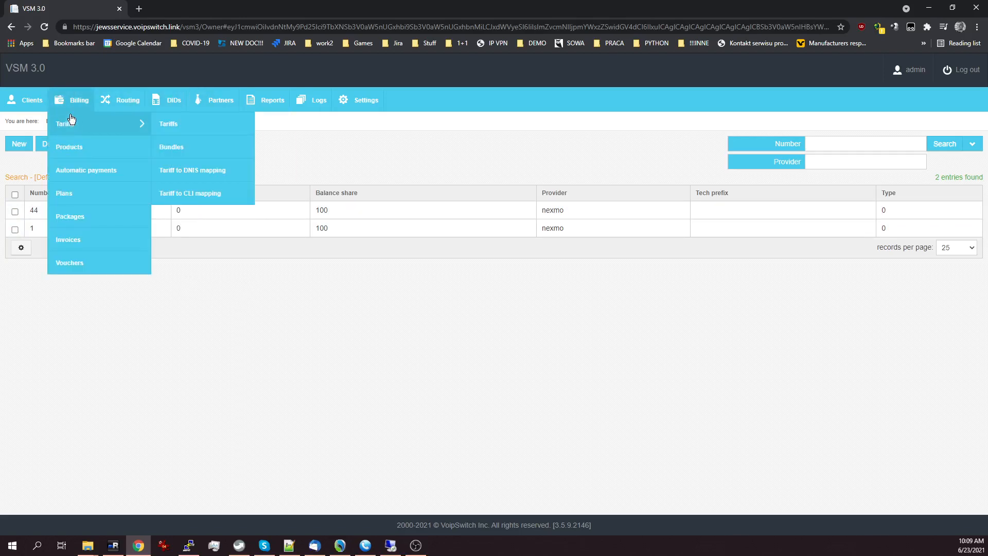
click(157, 123)
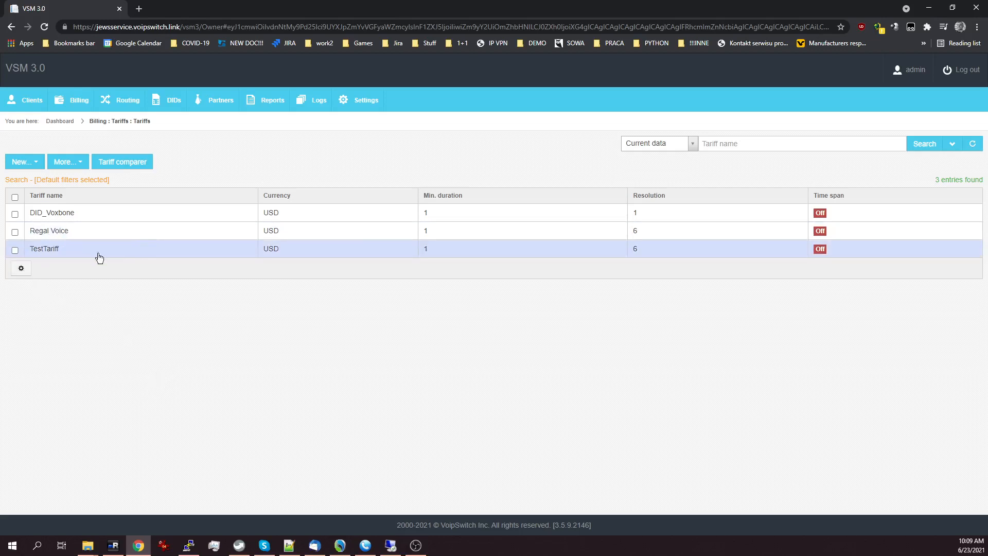
click(56, 254)
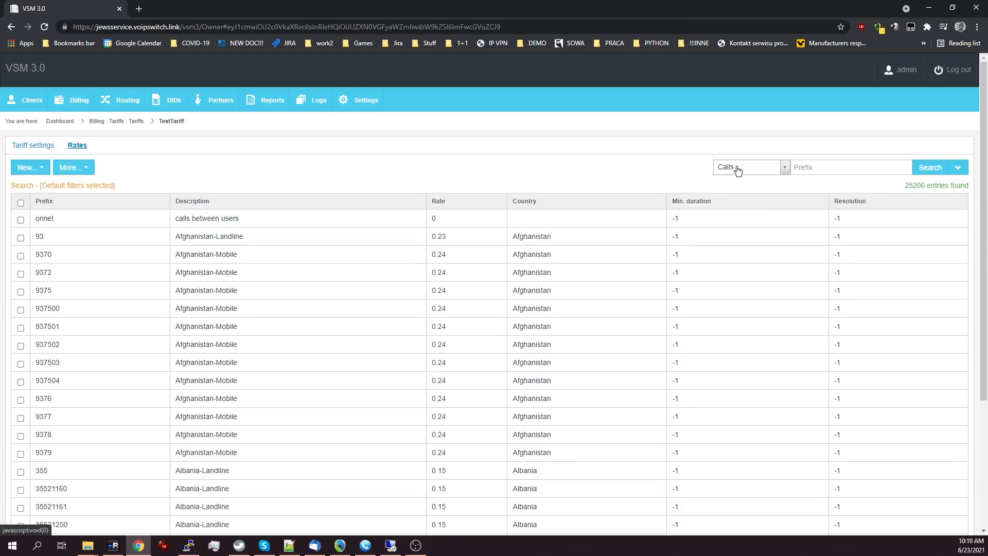
click(932, 174)
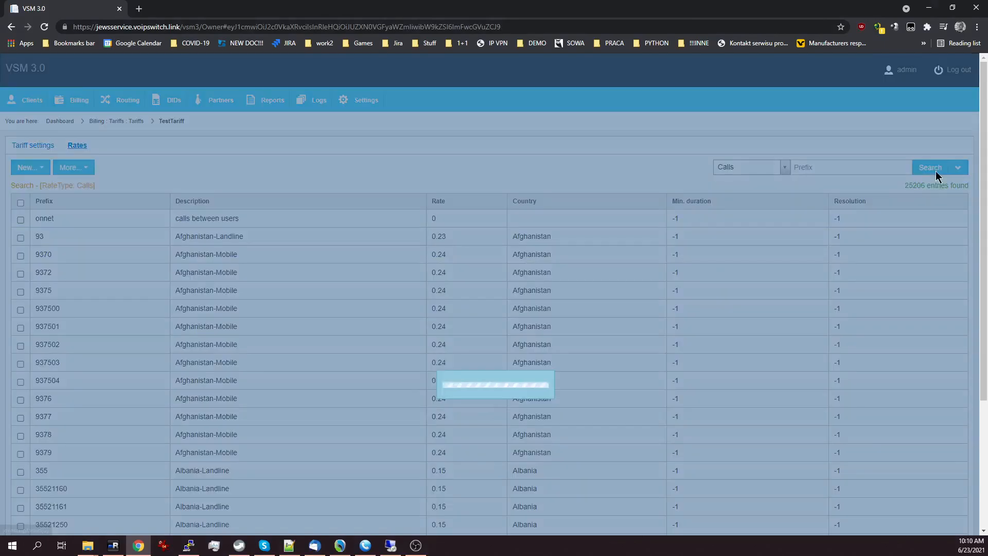
click(746, 170)
click(731, 212)
click(920, 169)
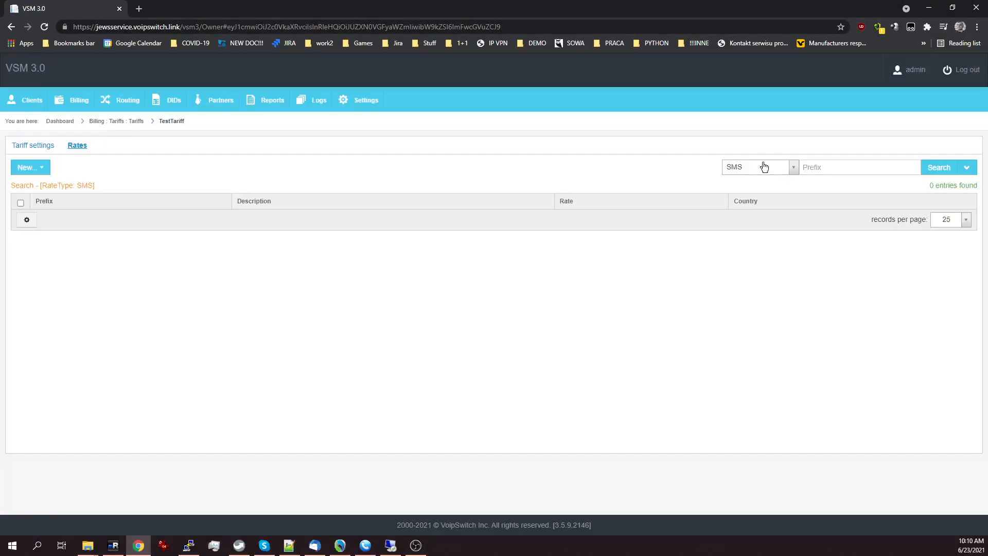
Open the Regal Voice tariff and filter its rates to SMS
click(97, 122)
click(60, 233)
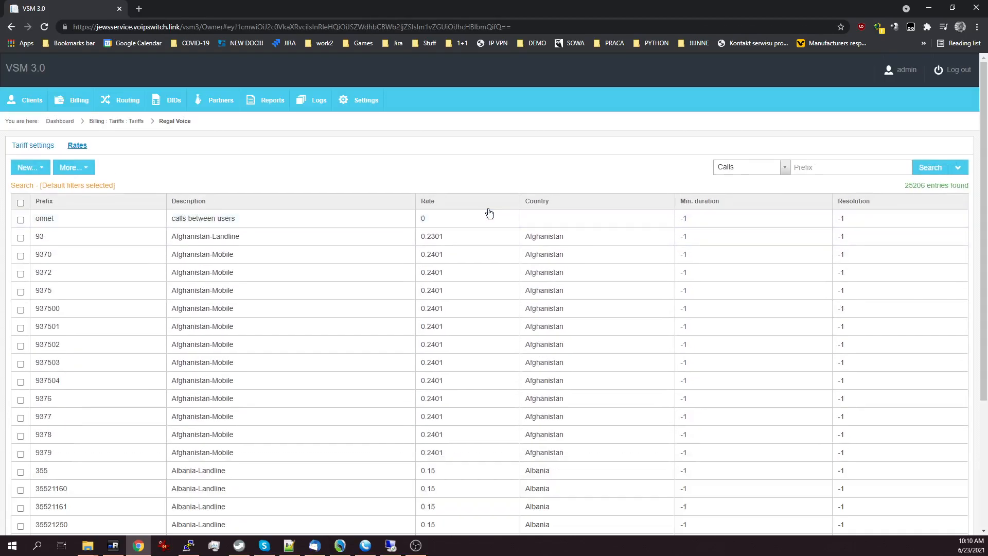
click(755, 167)
click(743, 201)
click(922, 171)
click(749, 169)
click(725, 213)
click(935, 171)
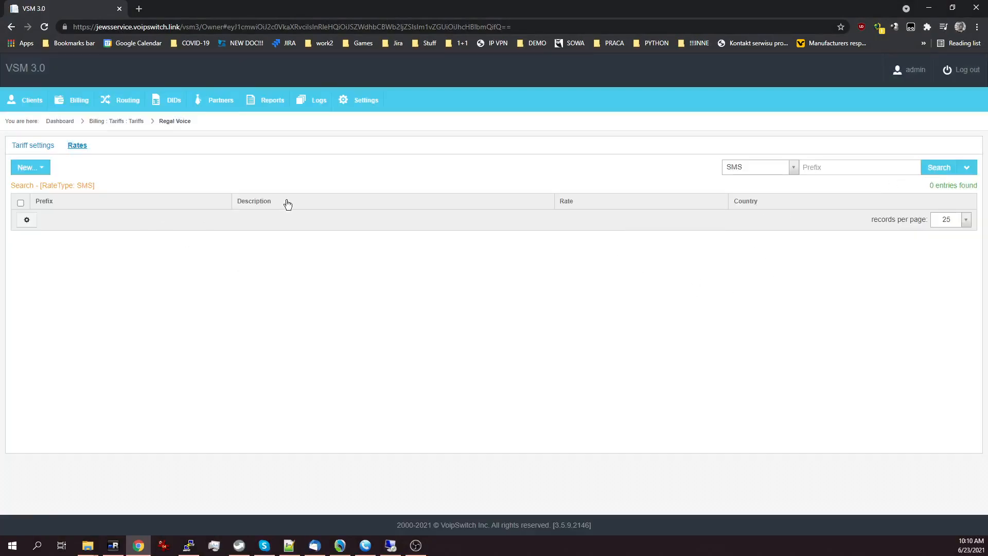
Start adding a new rate to Regal Voice, then cancel it
click(38, 178)
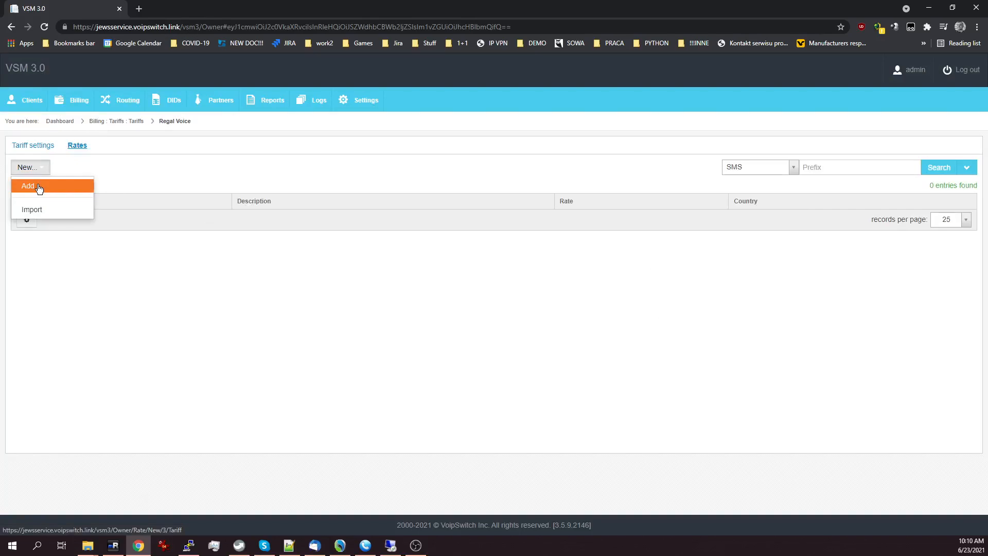
click(38, 188)
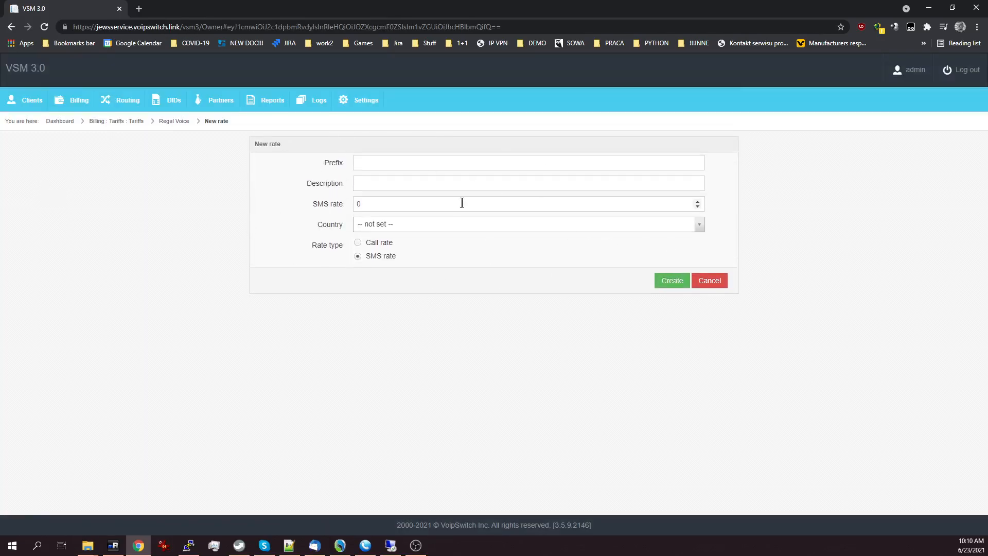
click(714, 281)
click(75, 100)
mouse_move(80, 125)
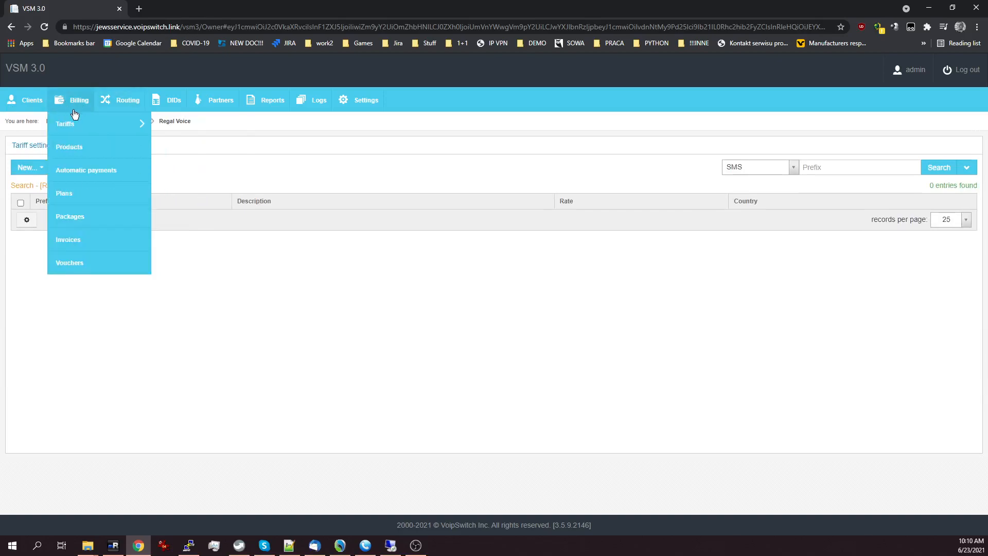
Create a new tariff named SMS_TARIFF with resolution 60
click(169, 124)
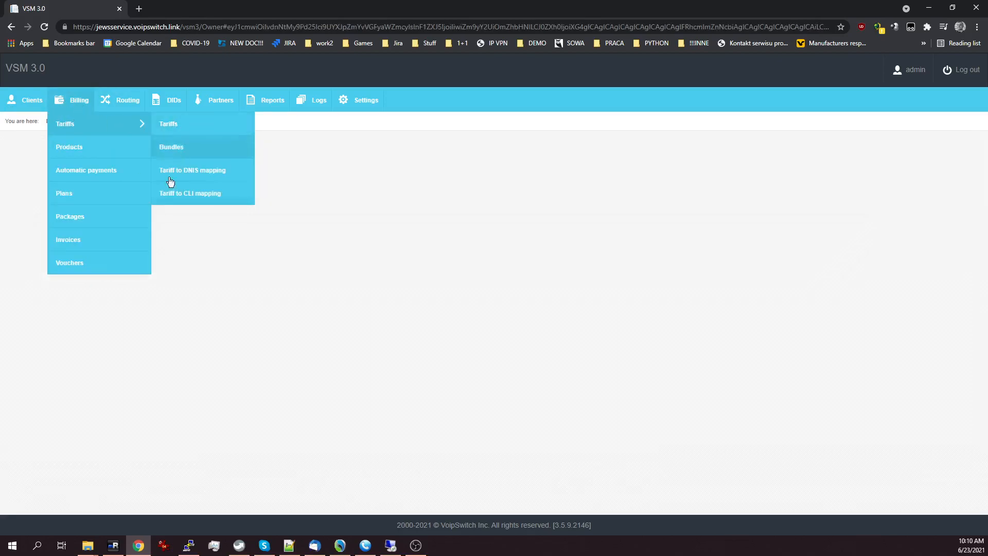
click(34, 168)
click(42, 179)
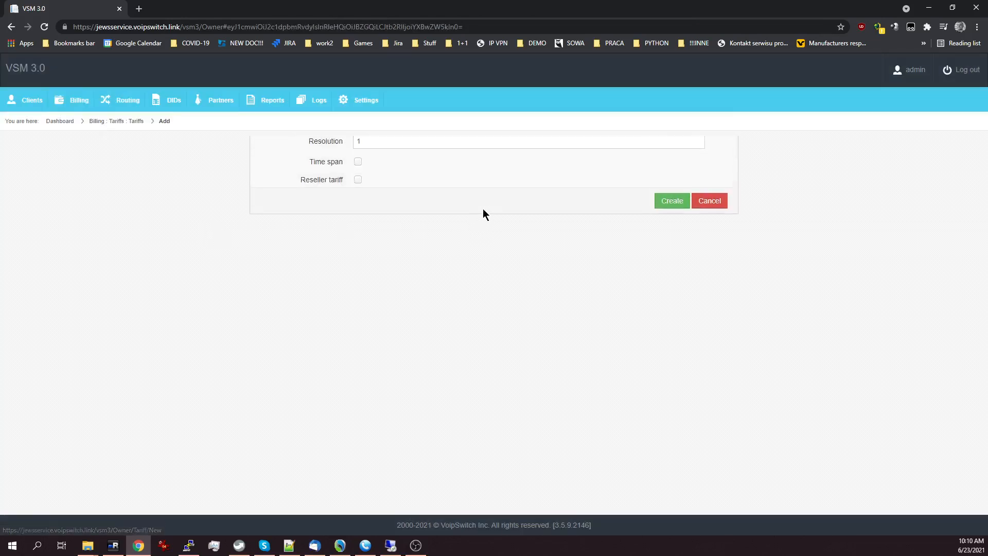
click(373, 163)
text(SMS)
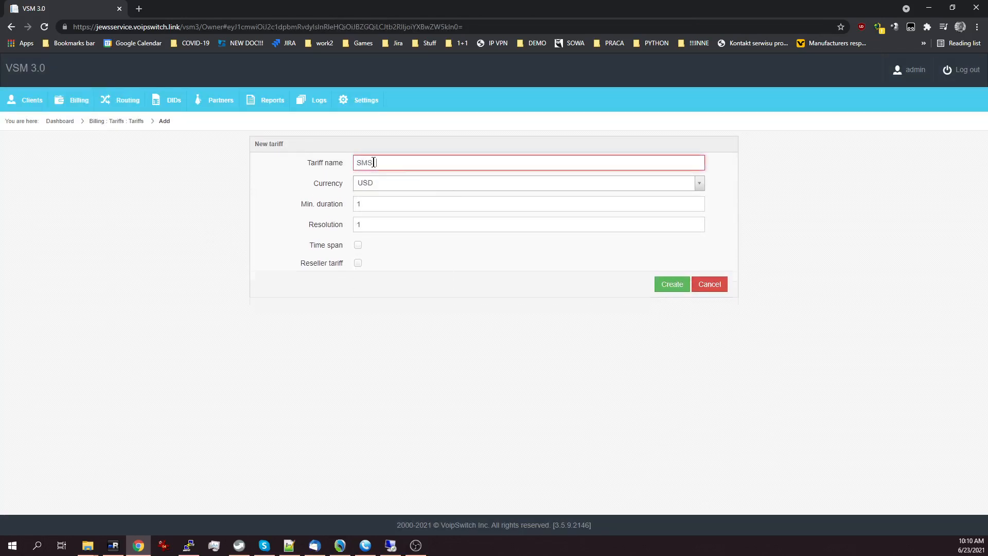
text( TARIFF)
click(338, 205)
click(333, 224)
text(66)
key(BackSpace)
text(0)
click(671, 281)
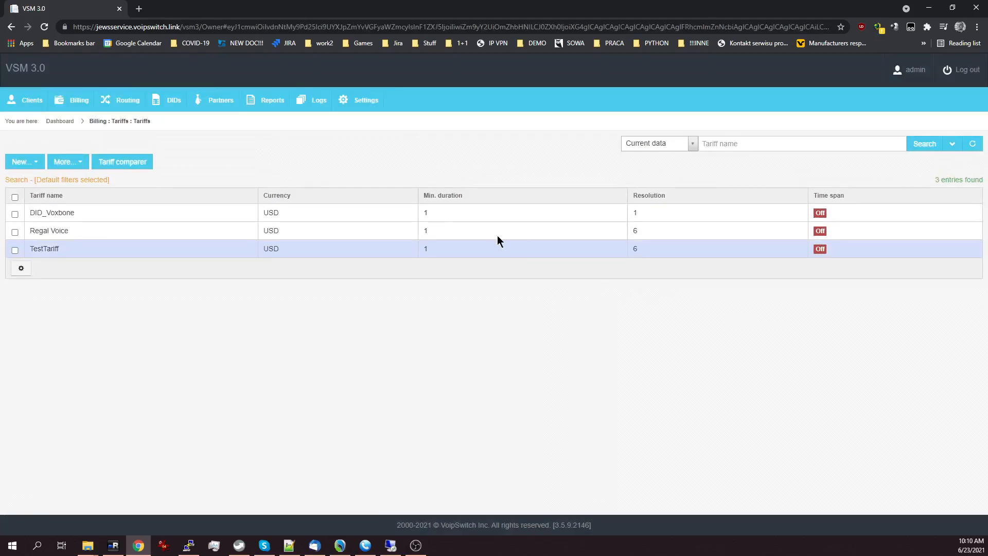
View TestTariff's rates, then return to the tariffs list
click(935, 153)
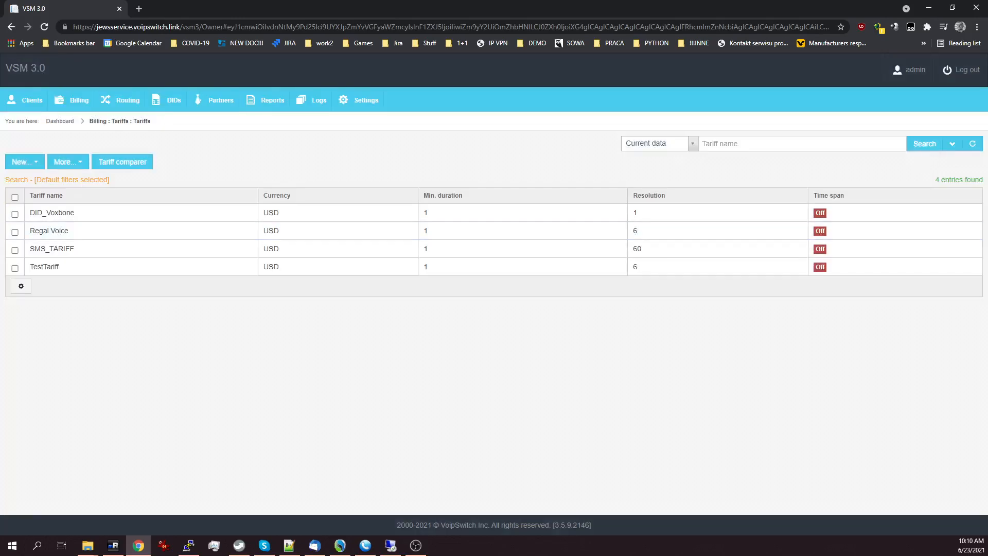
click(141, 267)
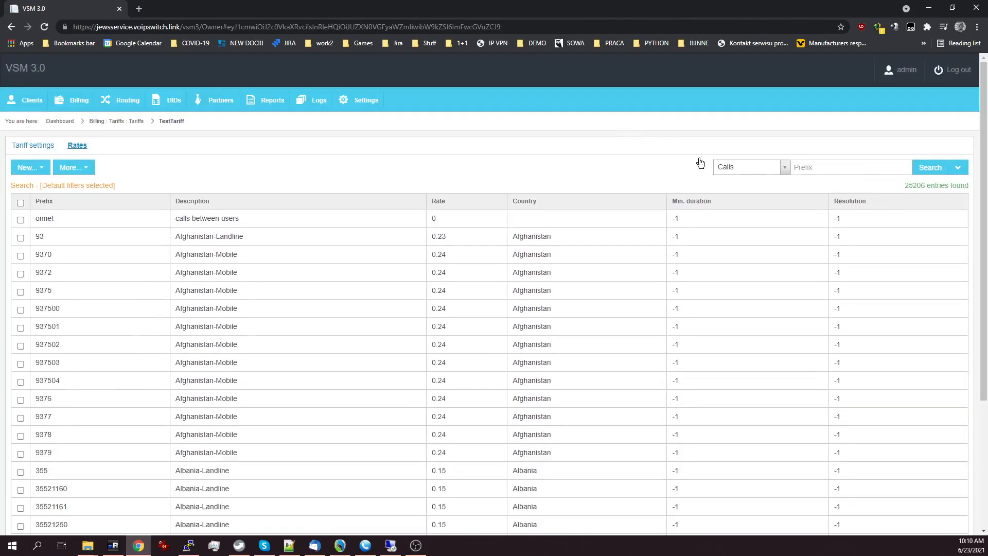
click(135, 121)
Open SMS_TARIFF's rates filtered to SMS
click(97, 256)
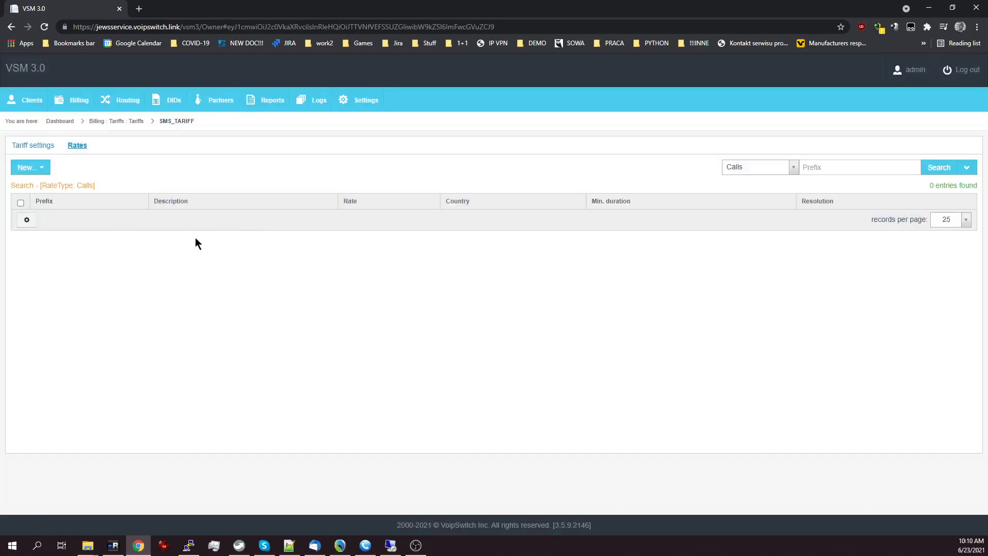
click(772, 167)
click(750, 212)
click(929, 170)
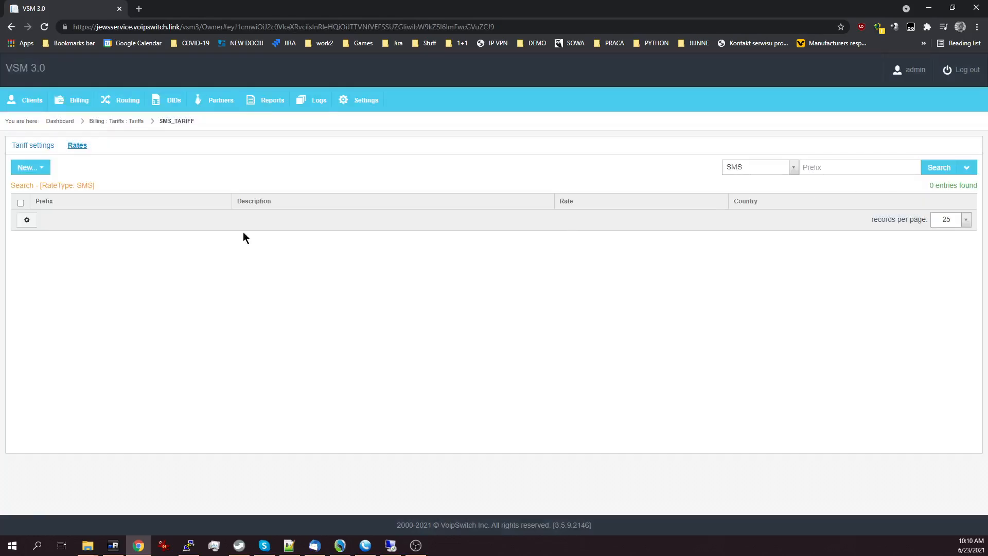
Add an SMS rate: prefix 1, 'US SMS', United States, 0.025
click(43, 169)
click(44, 185)
click(365, 161)
text(1)
click(514, 179)
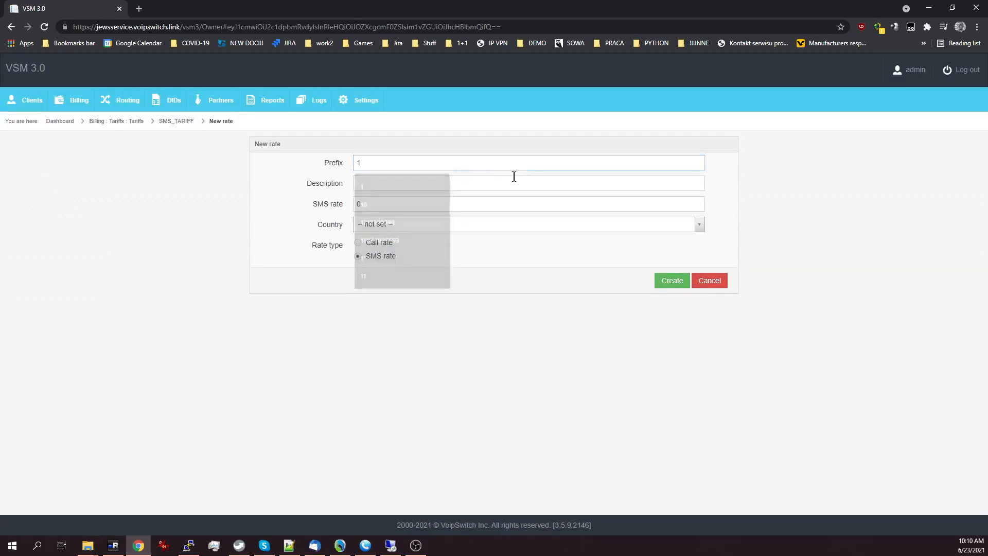
text(US SMS)
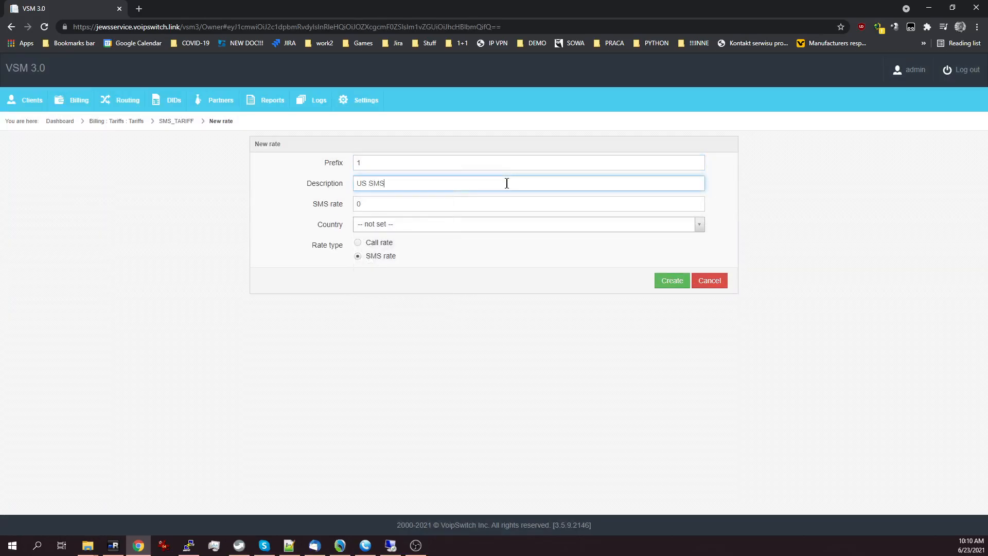
click(422, 226)
text(unit)
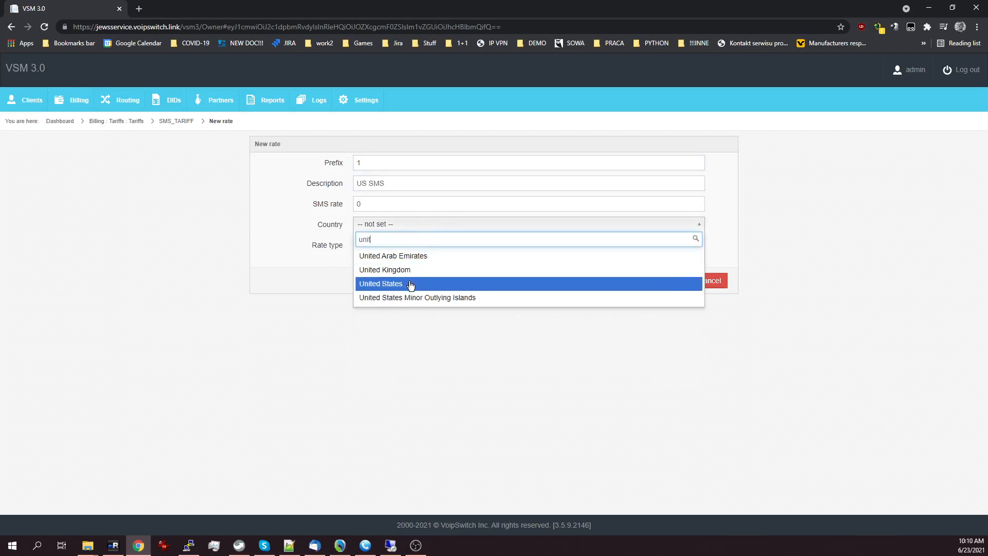
click(411, 283)
click(319, 205)
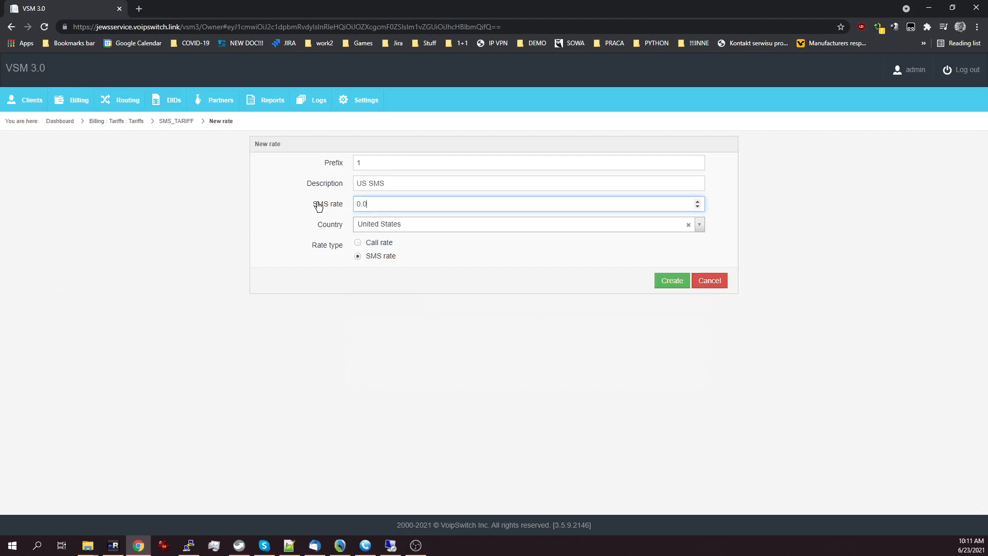
click(559, 385)
click(671, 281)
Add an SMS rate: prefix 44, 'UK SMS', United Kingdom, 0.025, then list all rates
click(37, 170)
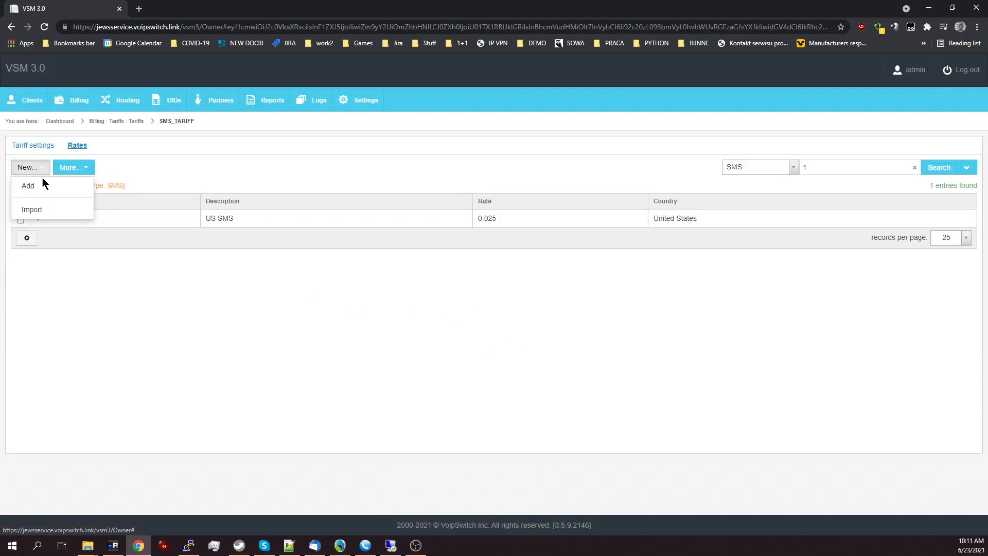
click(41, 183)
click(383, 164)
text(44)
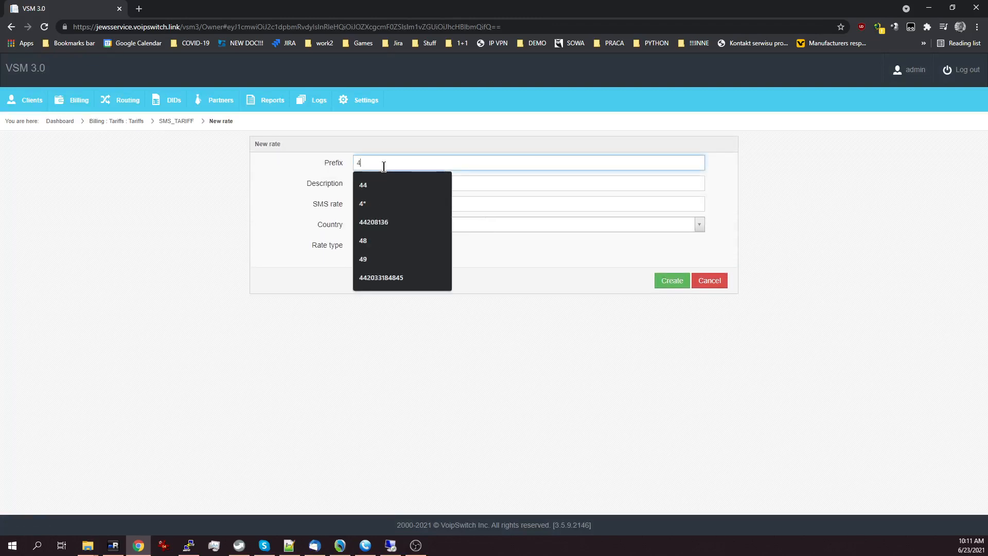
key(Tab)
text(Unite)
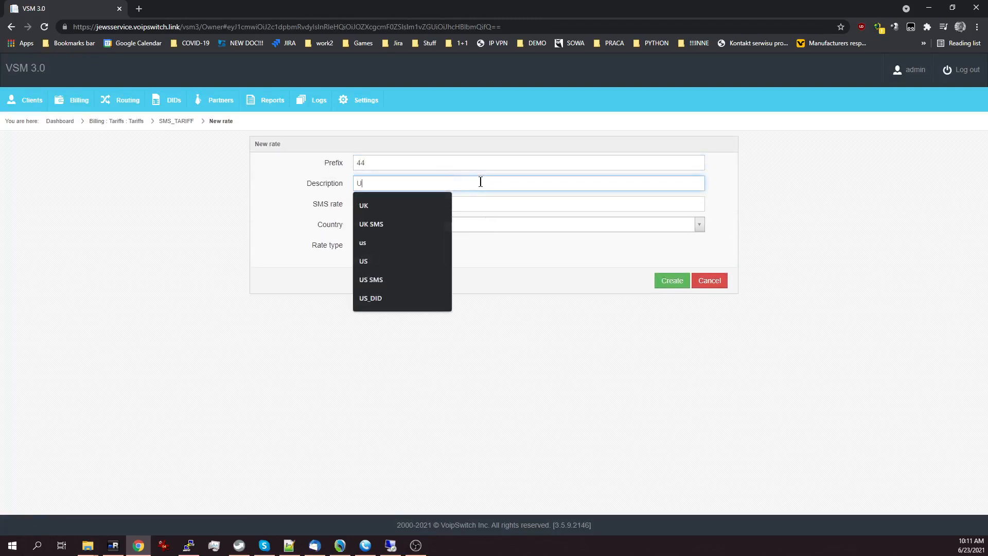
key(BackSpace)
key(BackSpace)
text(K SMS)
key(Tab)
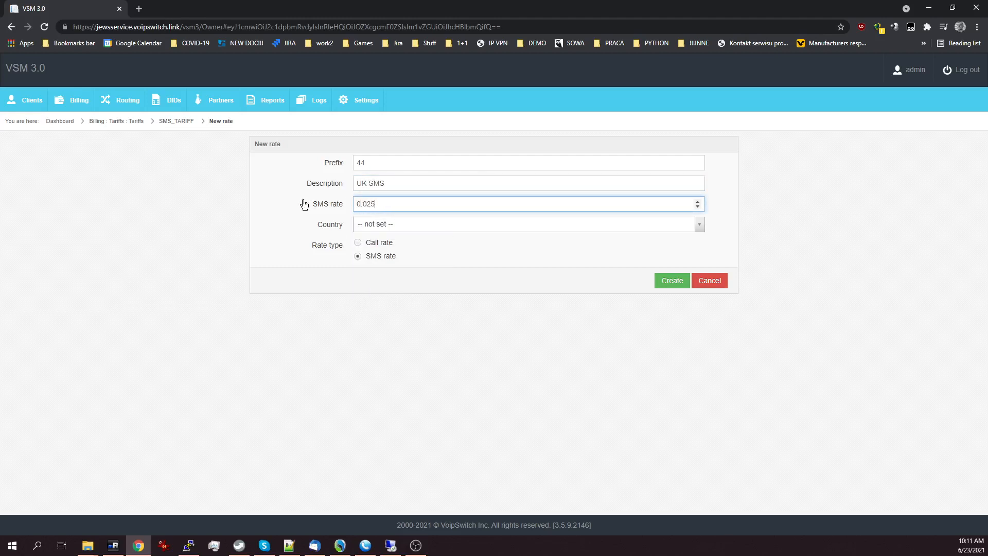
click(375, 228)
text(u)
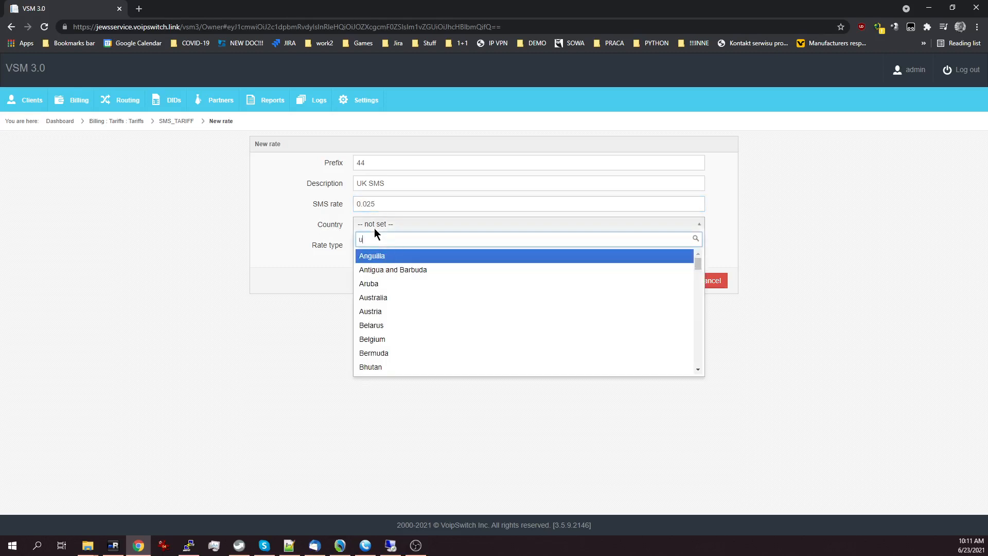
text(nit)
click(386, 270)
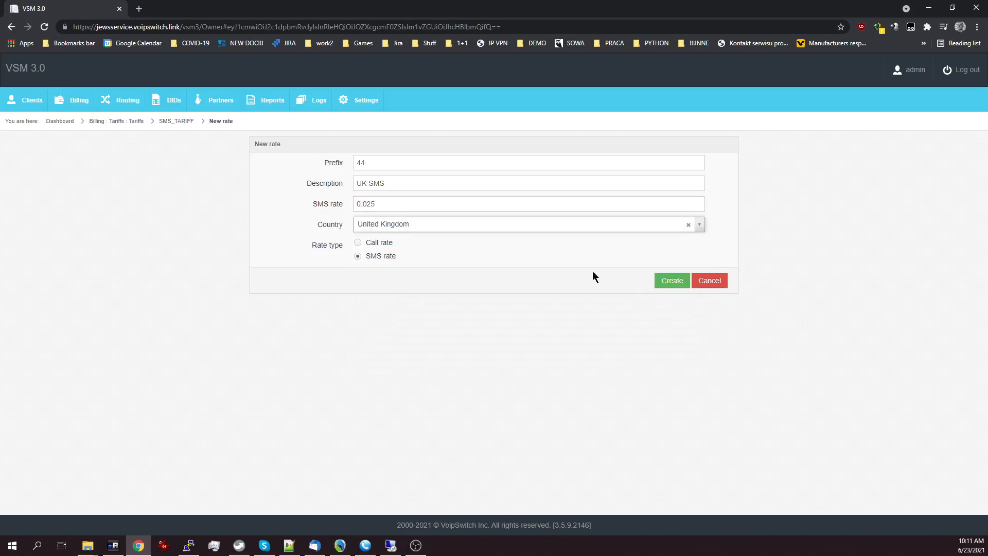
click(672, 281)
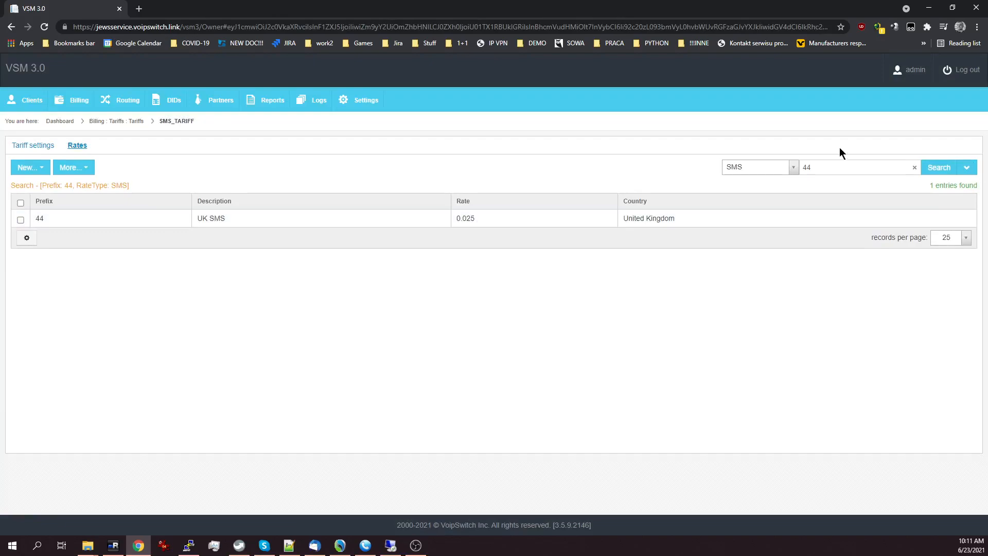
click(915, 167)
click(939, 167)
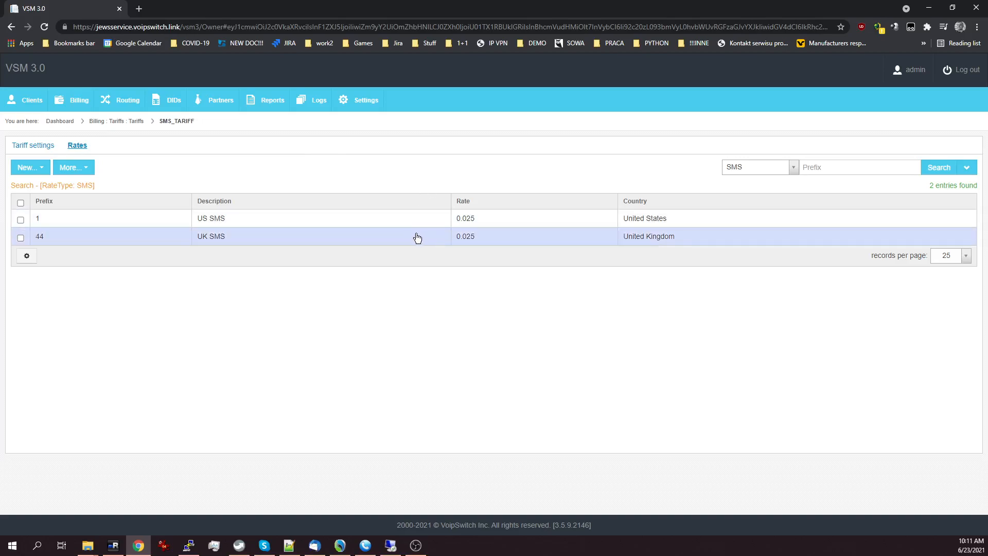
Start a new retail client with login new_sms_client and enter a SIP password
mouse_move(24, 100)
click(45, 125)
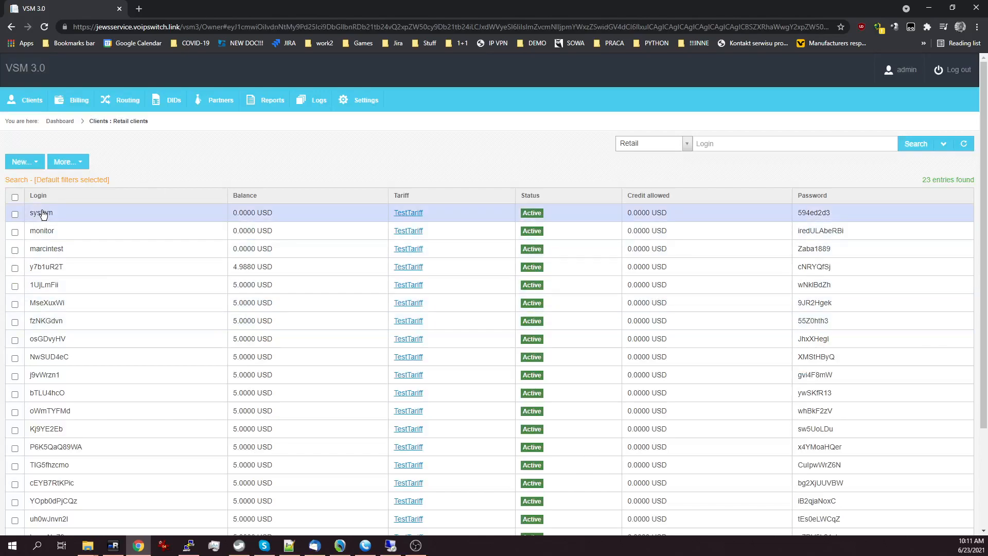
click(32, 162)
click(39, 177)
click(434, 162)
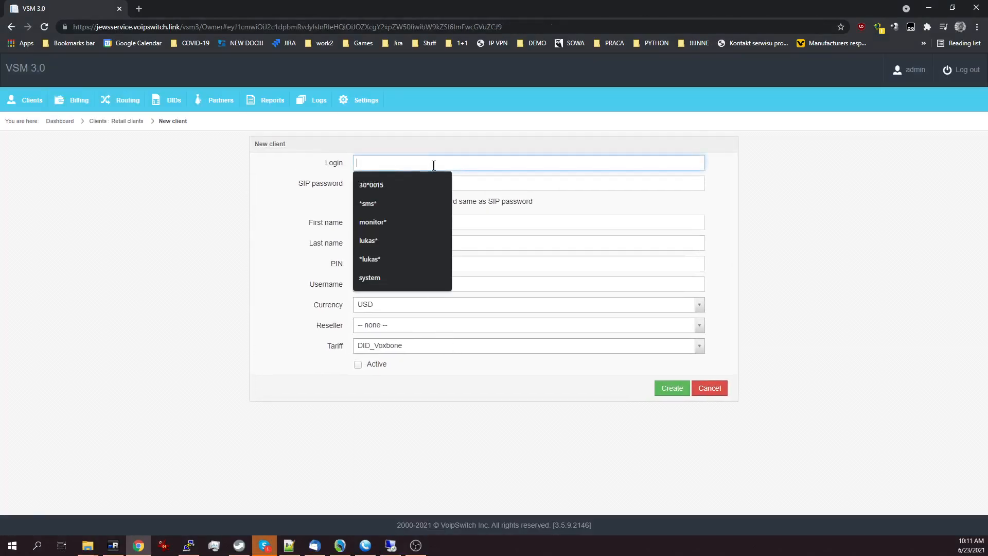
text(new_sms_client)
click(364, 180)
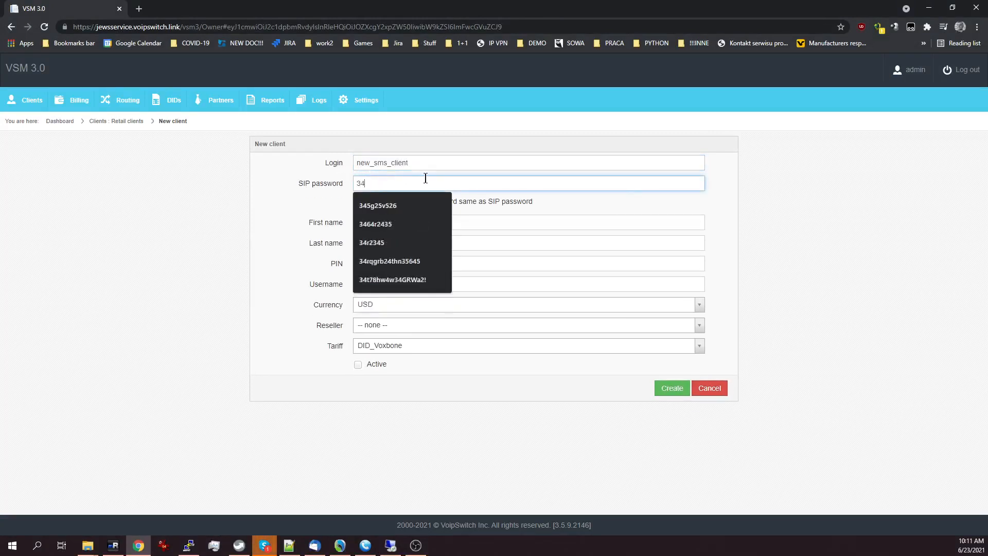
drag(423, 168, 331, 170)
click(408, 181)
drag(408, 181, 277, 180)
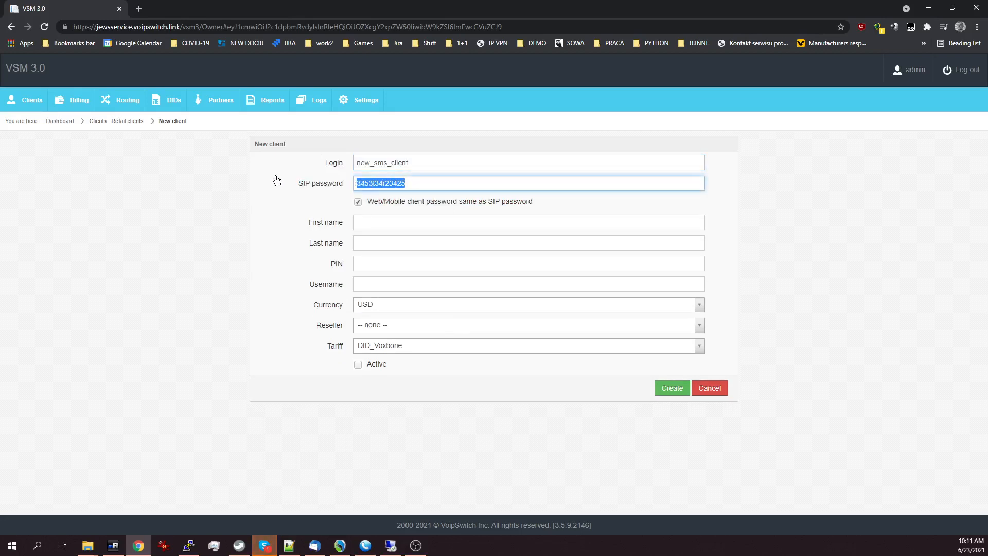
Enter first name 'new' and last name 'SMS' for the client
click(398, 227)
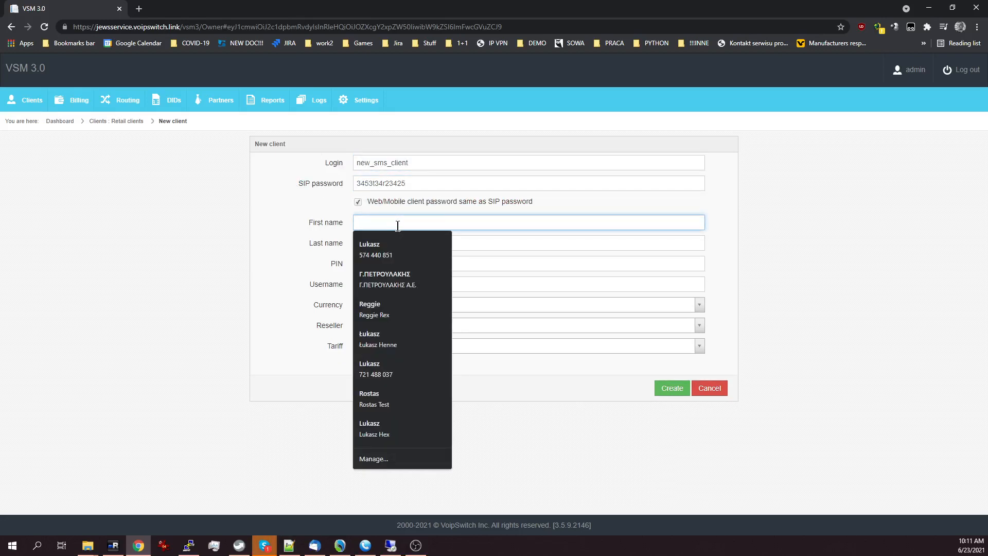
text(adt)
key(BackSpace)
key(BackSpace)
key(BackSpace)
key(Escape)
text(new)
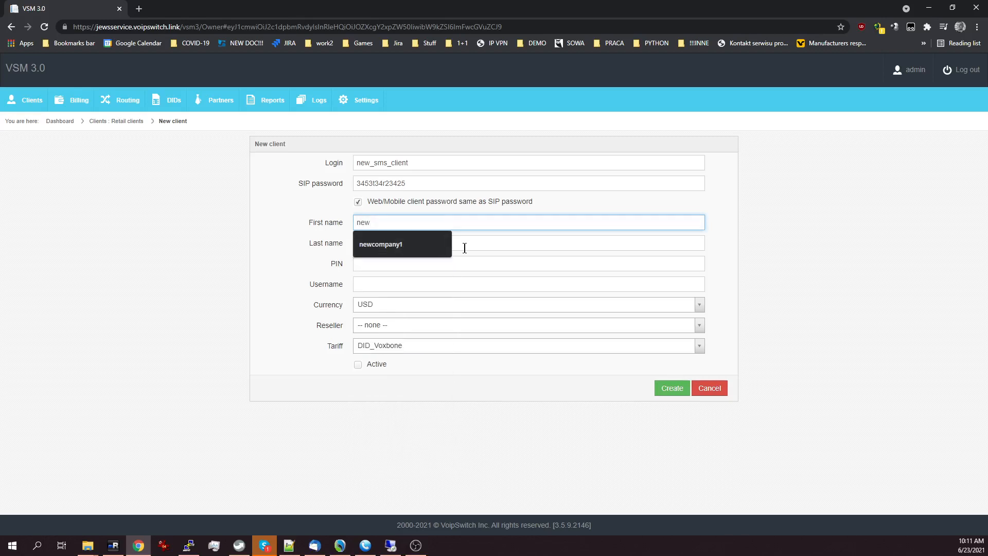
click(474, 245)
text(SMS)
key(BackSpace)
text(X)
key(BackSpace)
text(S)
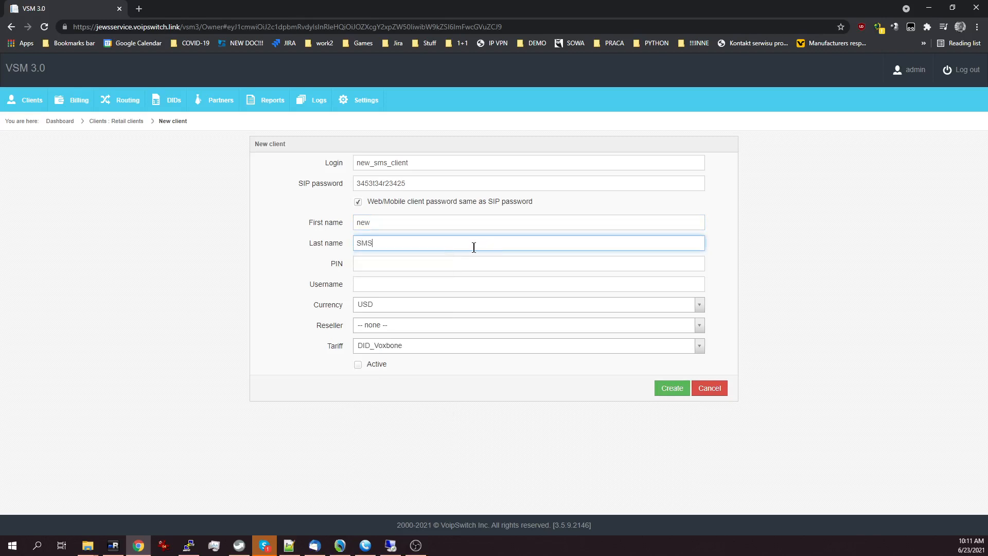
Assign SMS_TARIFF, mark the client active, and switch to the remote desktop
click(397, 347)
click(392, 405)
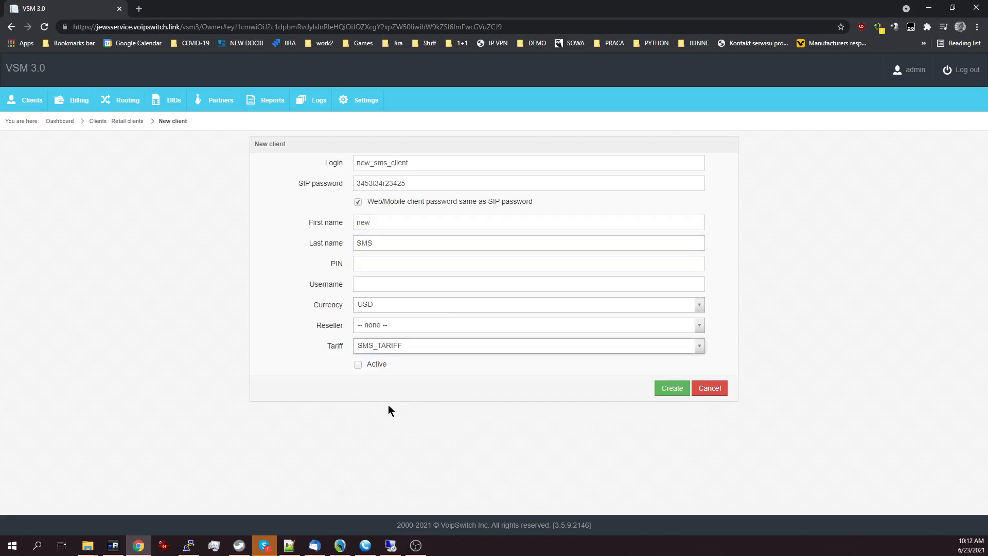
click(358, 364)
drag(418, 163, 273, 152)
key(ctrl+c)
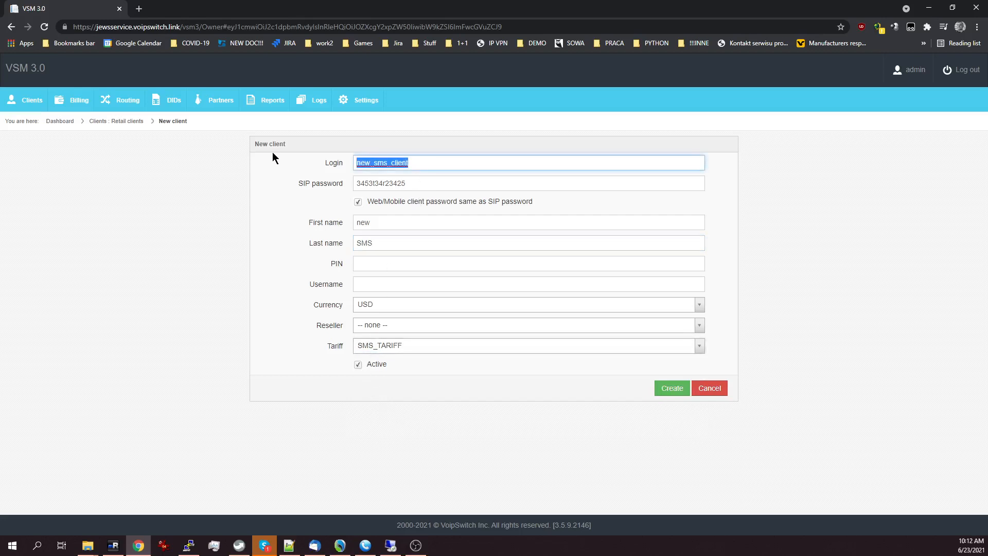
click(390, 546)
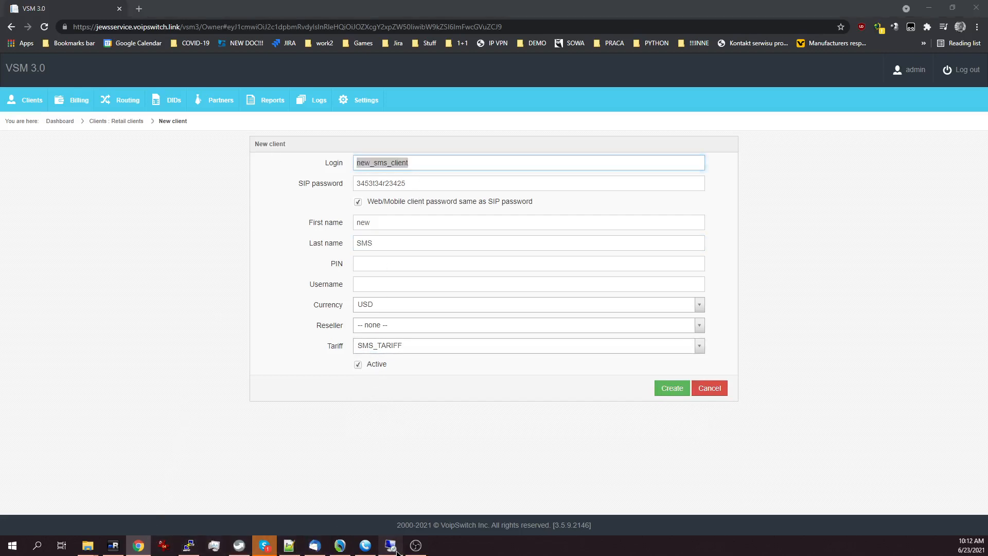
Create a new text document on the remote desktop and open it in Notepad
click(621, 128)
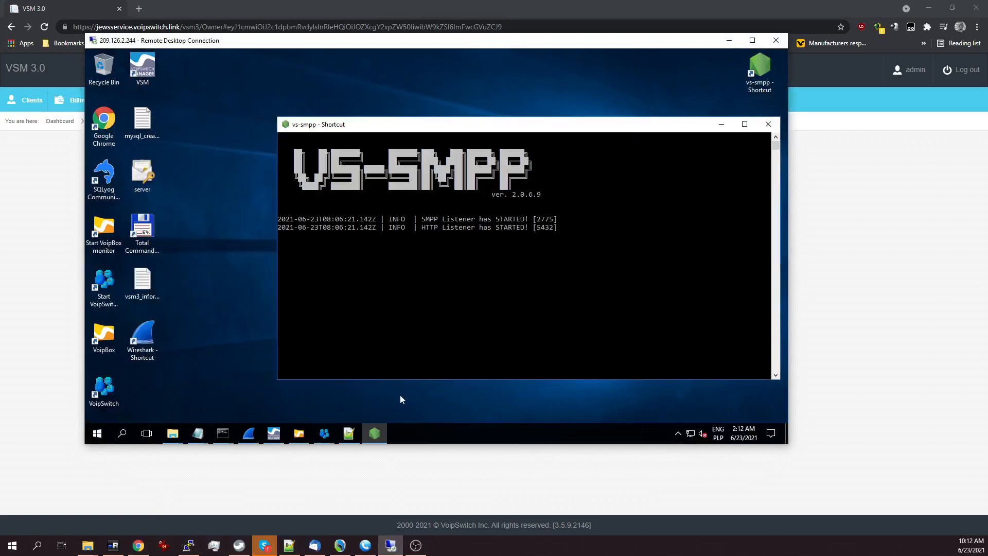
right_click(242, 222)
mouse_move(267, 304)
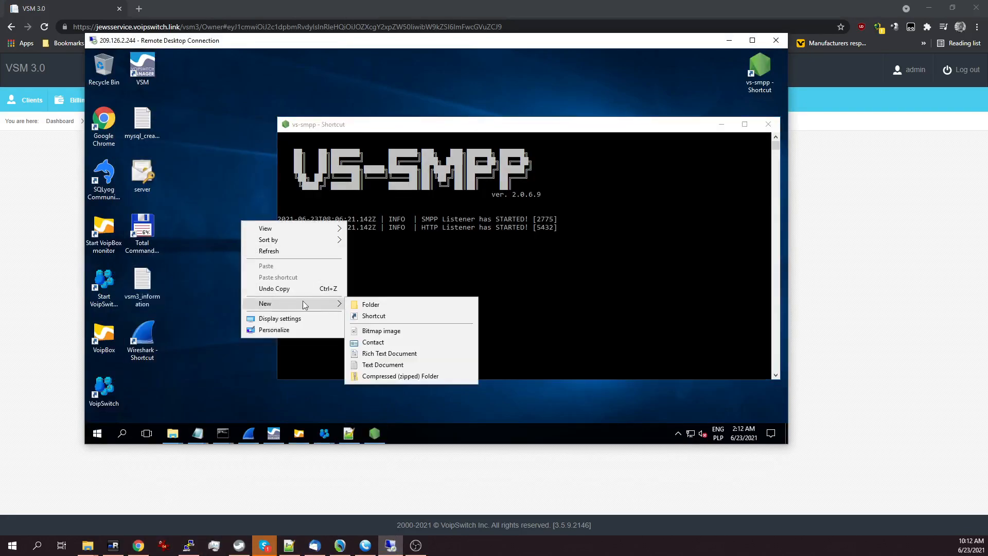
click(390, 365)
click(259, 225)
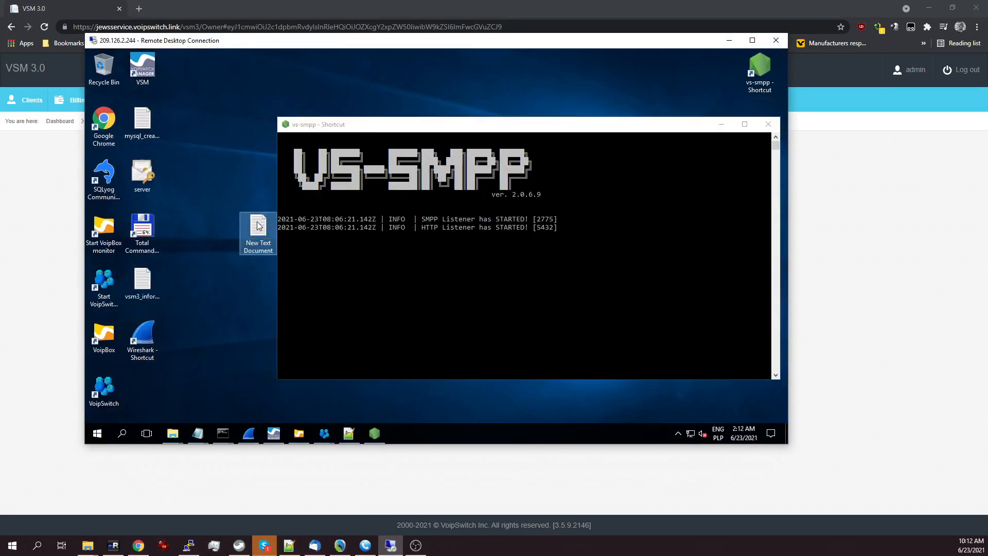
double_click(259, 225)
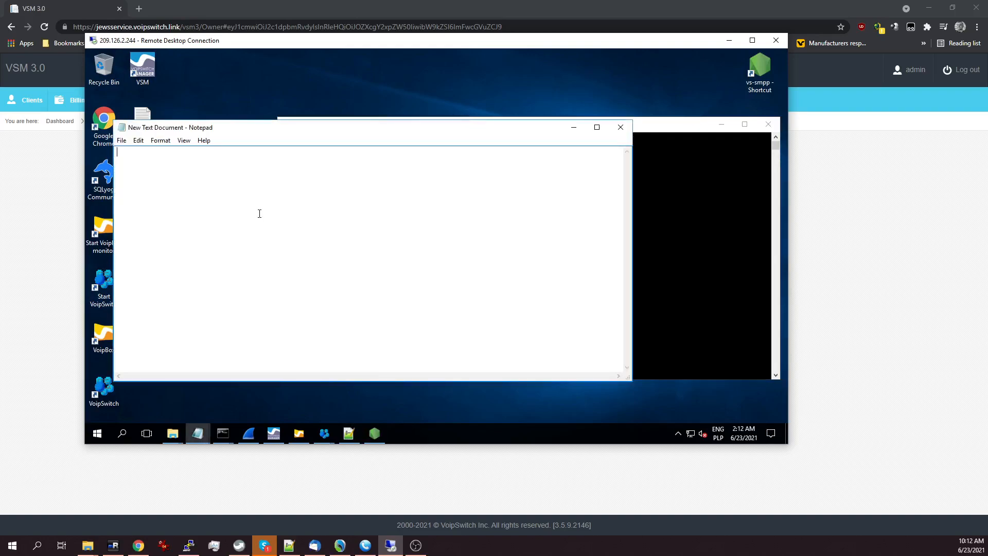
Write 'wholesale sms' and a 'login:' line holding the pasted new_sms_client login
text(wholesale sms)
key(Return)
key(Return)
text(login:)
key(ctrl+v)
key(Return)
Add a 'pass:' line, copy the client's SIP password and create new_sms_client
text(pass:)
click(140, 495)
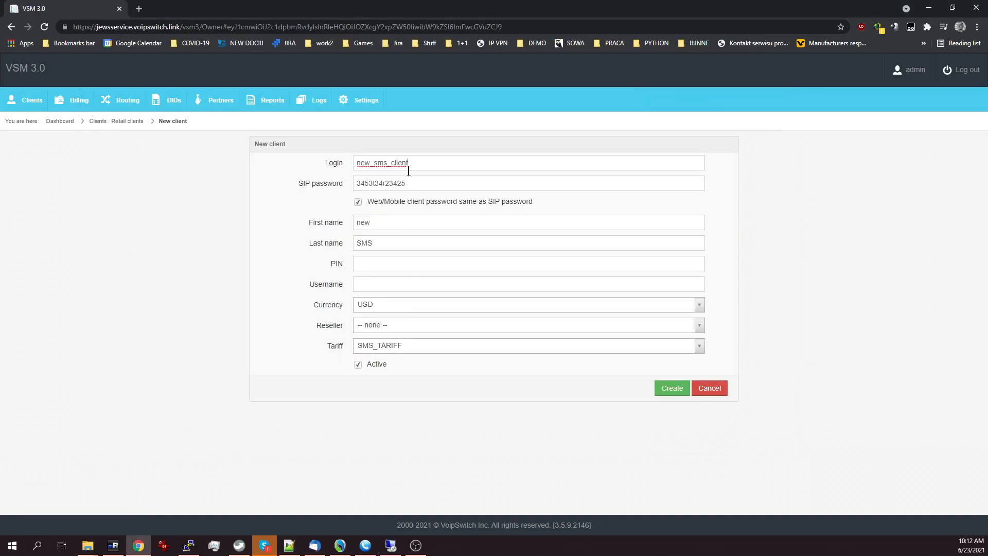
key(Tab)
key(ctrl+c)
click(670, 388)
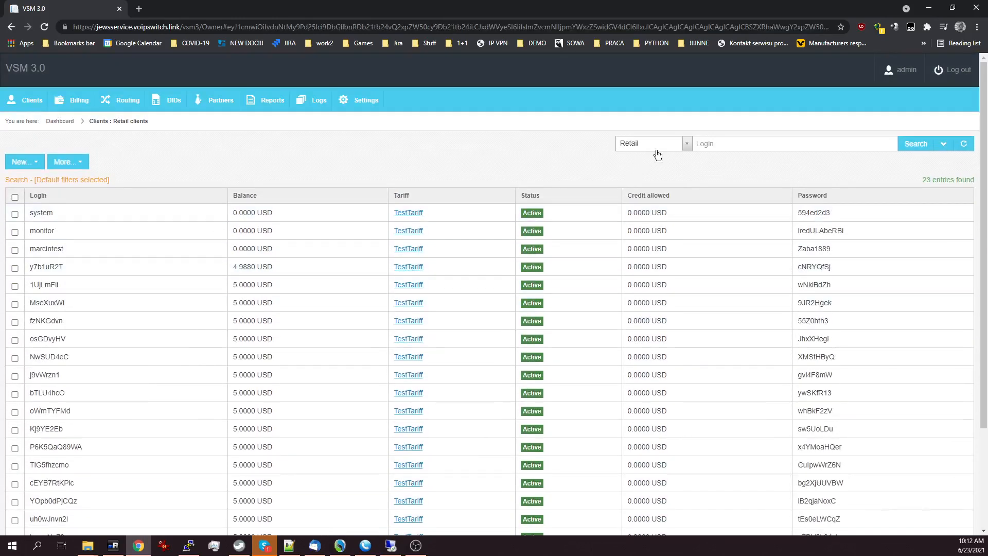
Search clients by login '*sms*' and paste the copied password after 'pass:' in the notes
click(729, 142)
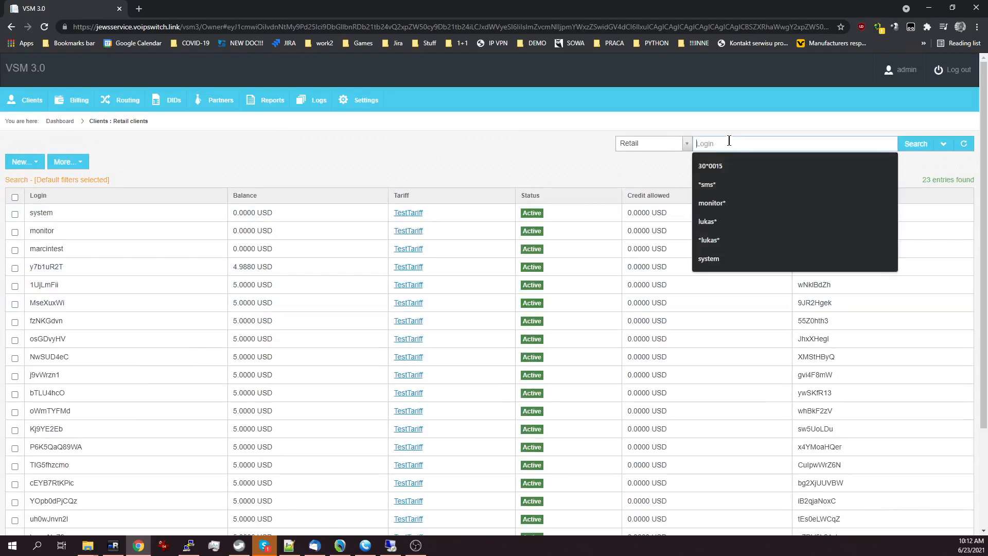
text(*sms*)
key(Return)
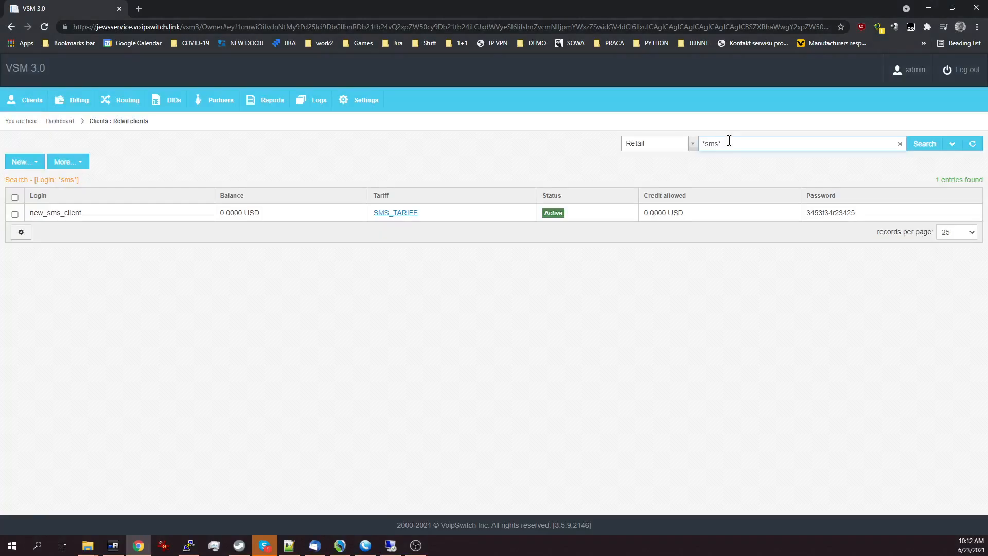
click(113, 545)
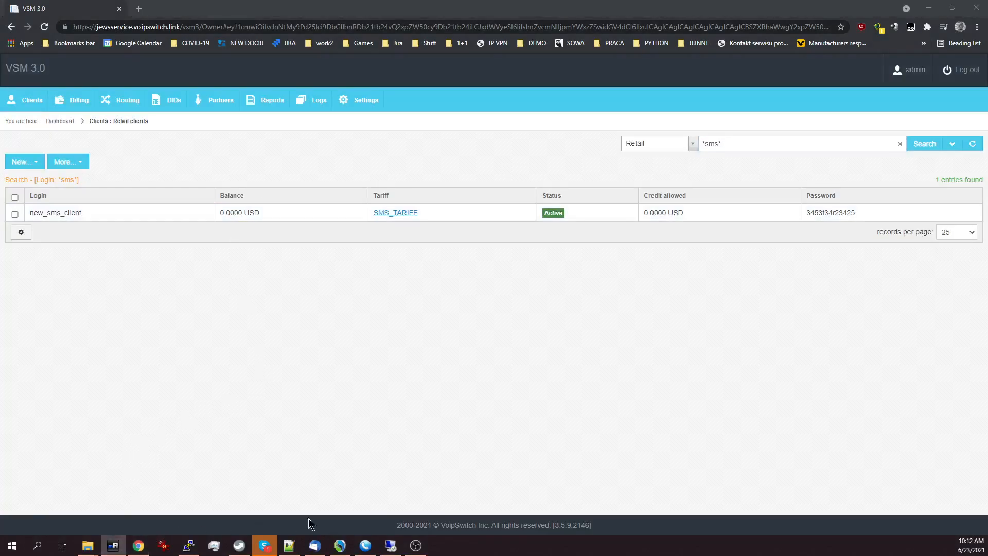
click(398, 543)
key(ctrl+v)
click(44, 308)
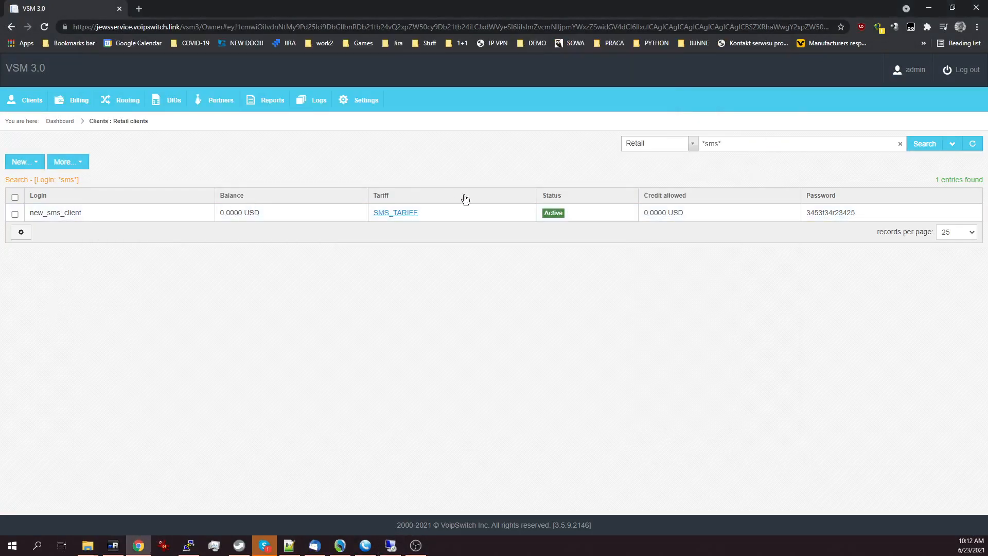
Add a payment of 5 to new_sms_client, raising its balance to 5.0000 USD
click(270, 219)
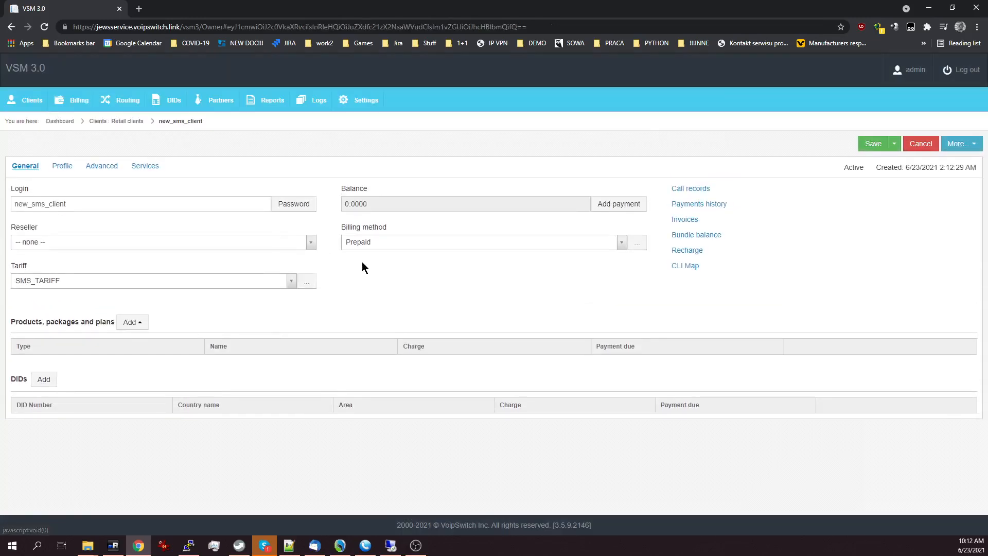
click(620, 204)
text(1)
key(BackSpace)
text(5)
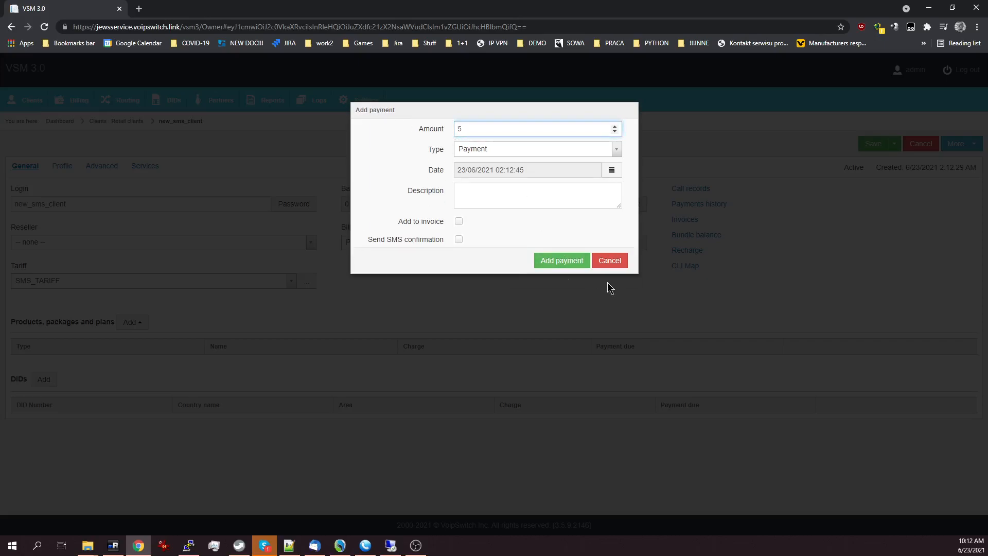
click(542, 266)
click(559, 295)
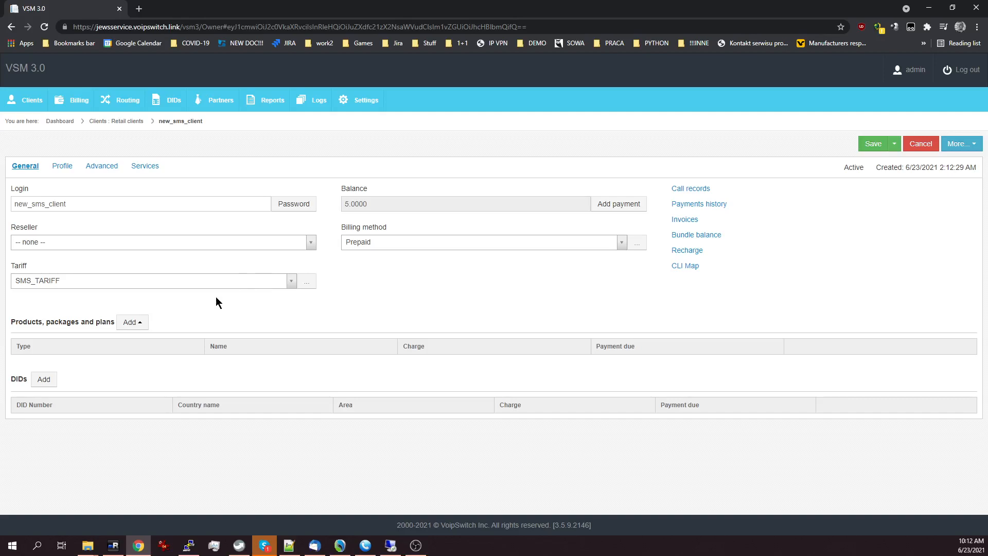
click(115, 546)
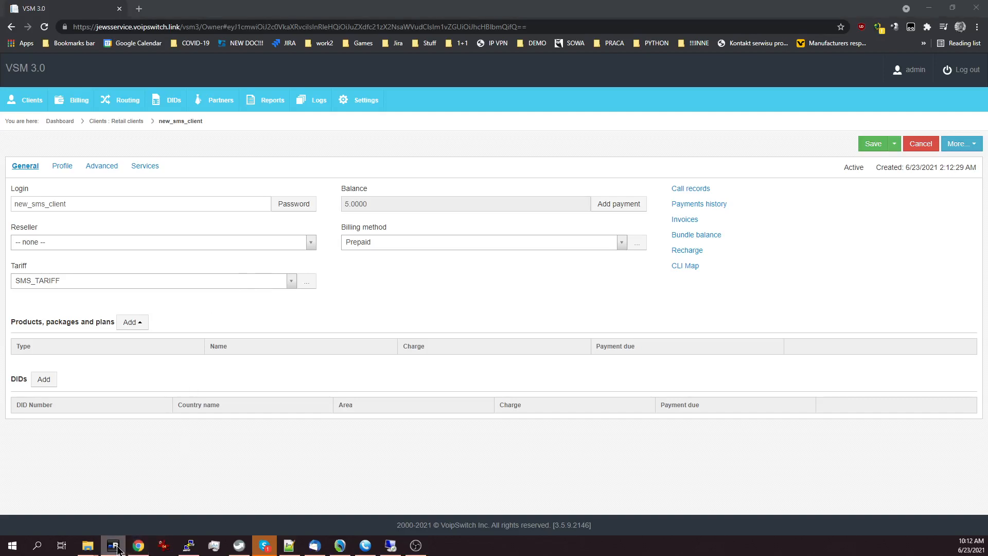
Add 'SMPP PORT' and 'SMPP IP:' lines after the pass line in the notes
click(396, 547)
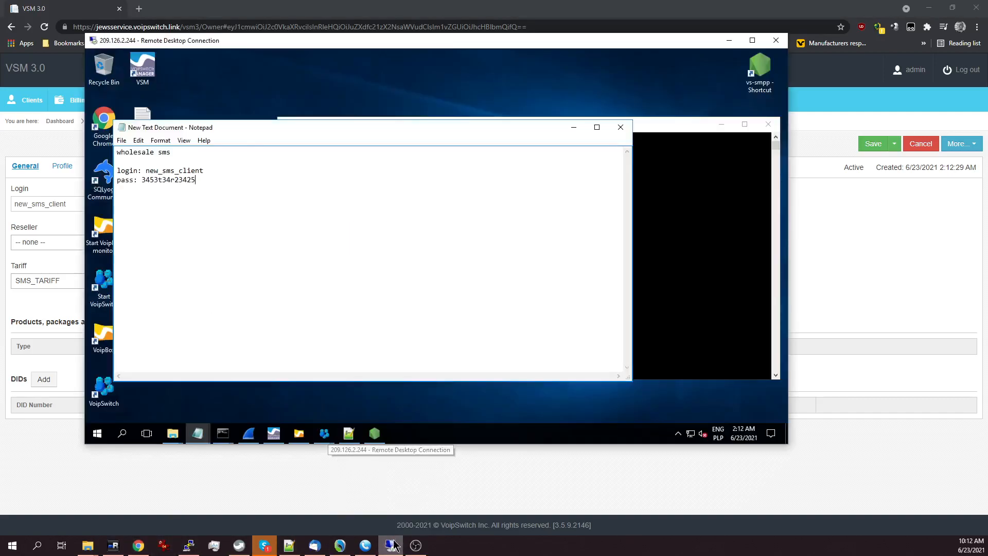
drag(143, 171, 114, 171)
click(197, 180)
drag(197, 181, 117, 180)
click(212, 191)
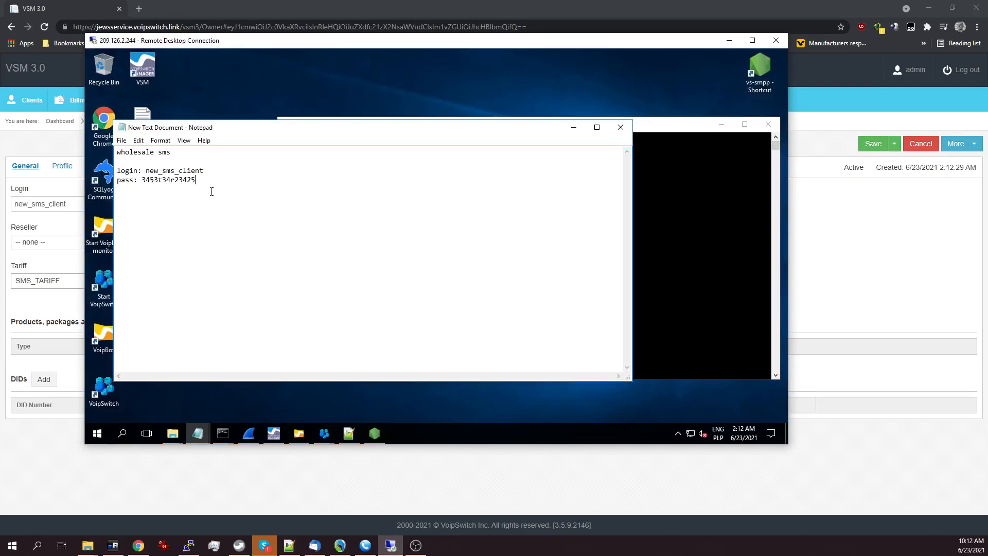
text(SMPP PORT SMPP IP:)
Close and relaunch the vs-smpp console, then select its SMPP listener line showing port 2775
click(574, 127)
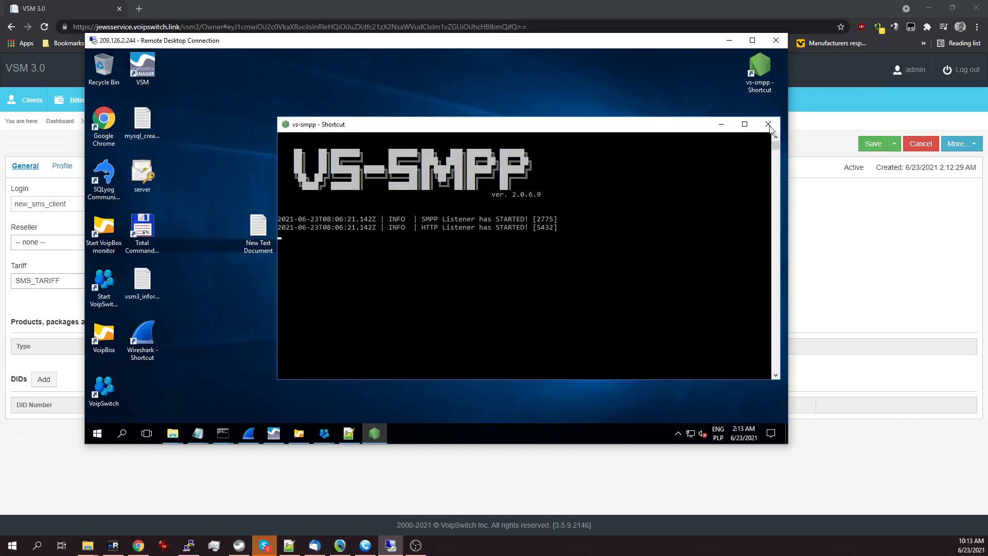
click(768, 124)
click(757, 77)
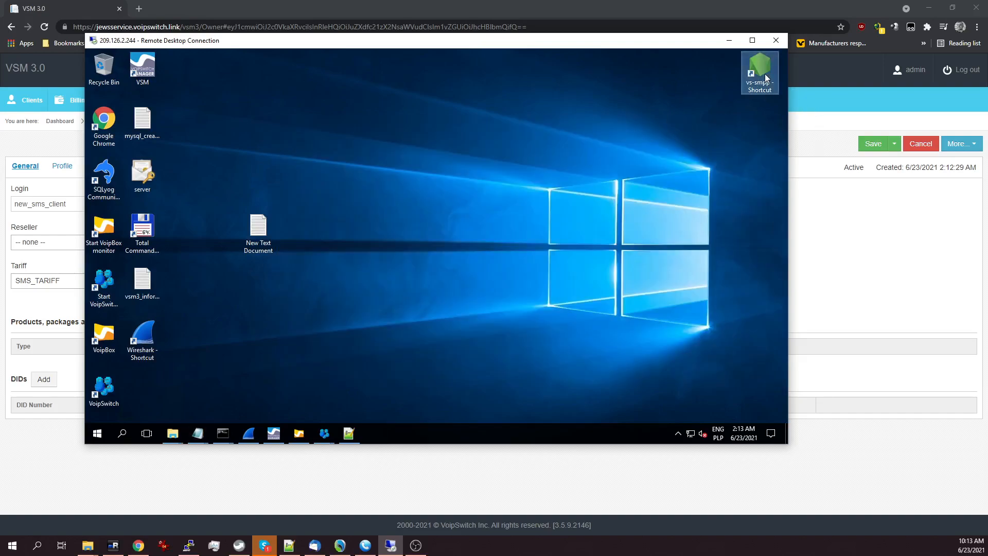
double_click(765, 73)
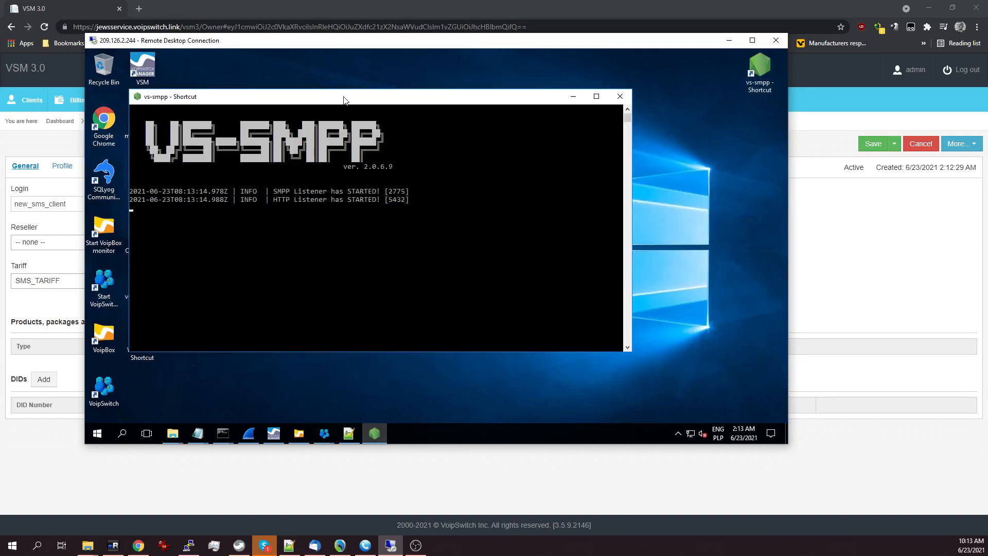
drag(501, 109, 469, 123)
drag(406, 215, 533, 219)
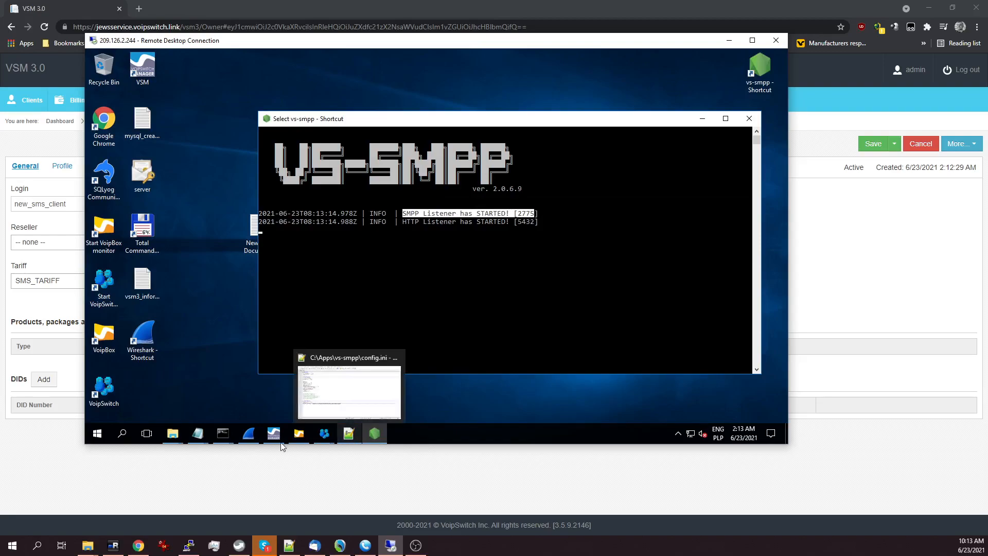
Fill in SMPP PORT as 2775 and SMPP IP as 209.126.2.244 in the notes
mouse_move(262, 441)
mouse_move(197, 434)
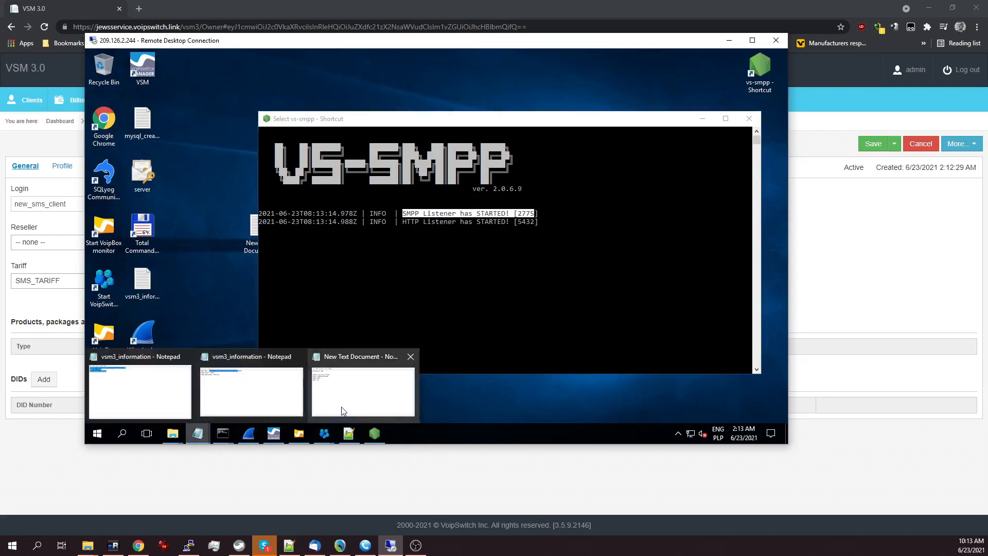
click(360, 391)
text(: 2775 SMPP IP: )
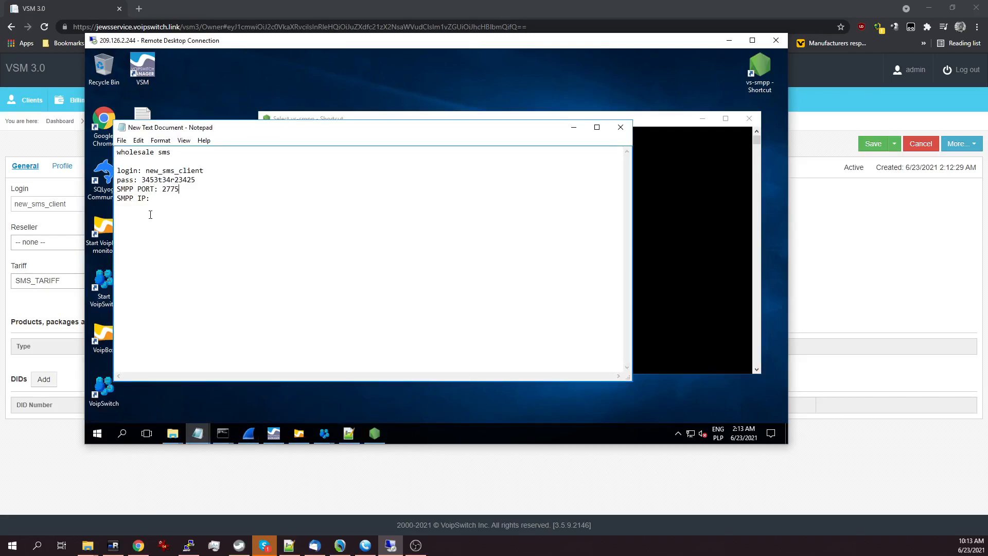
text(209.126.2.244)
Prefix the login and pass labels with 'SMPP'
double_click(122, 188)
key(ctrl+c)
click(117, 170)
key(ctrl+v)
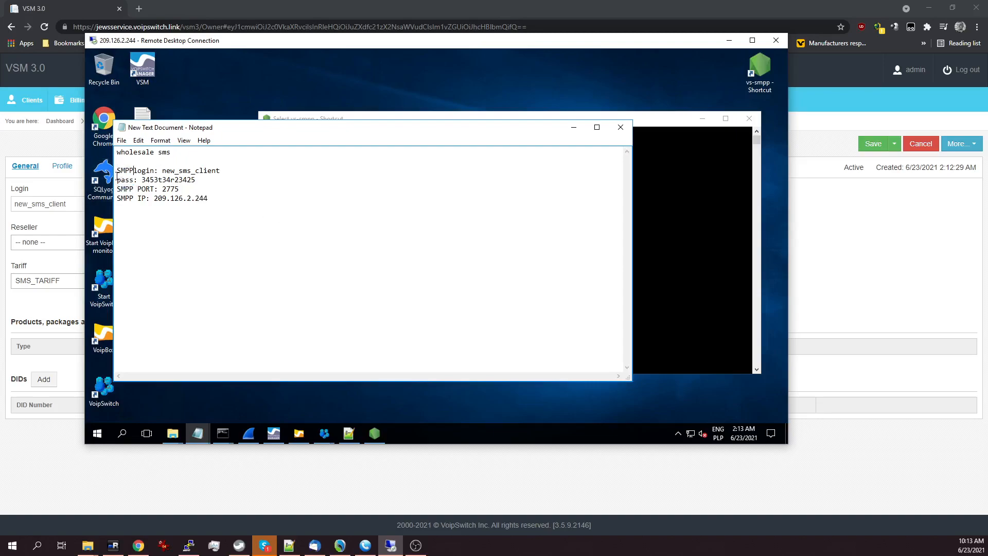
click(117, 180)
key(ctrl+v)
click(133, 170)
click(134, 179)
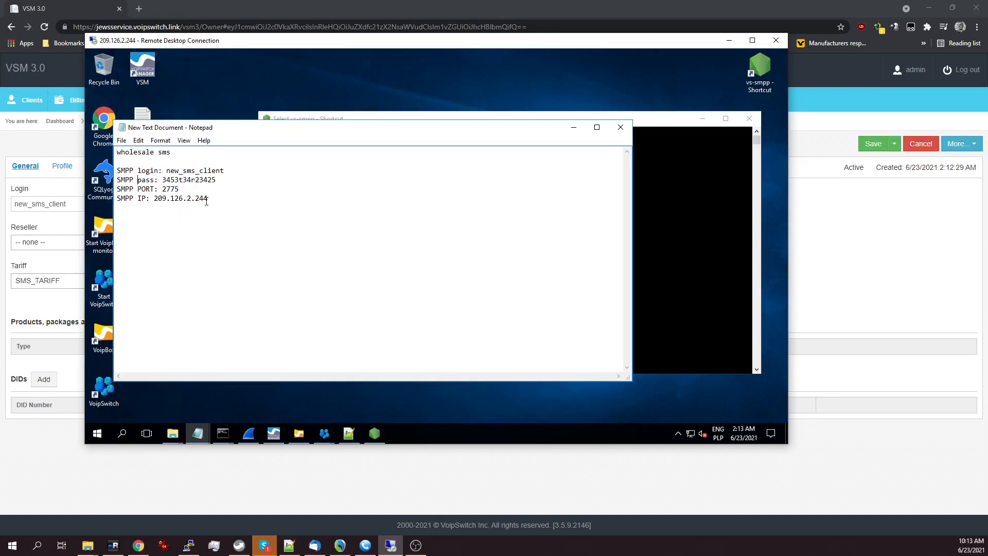
Review the four SMPP connection lines against the port shown in the vs-smpp console
drag(180, 189, 116, 152)
drag(211, 198, 117, 170)
click(193, 186)
click(675, 251)
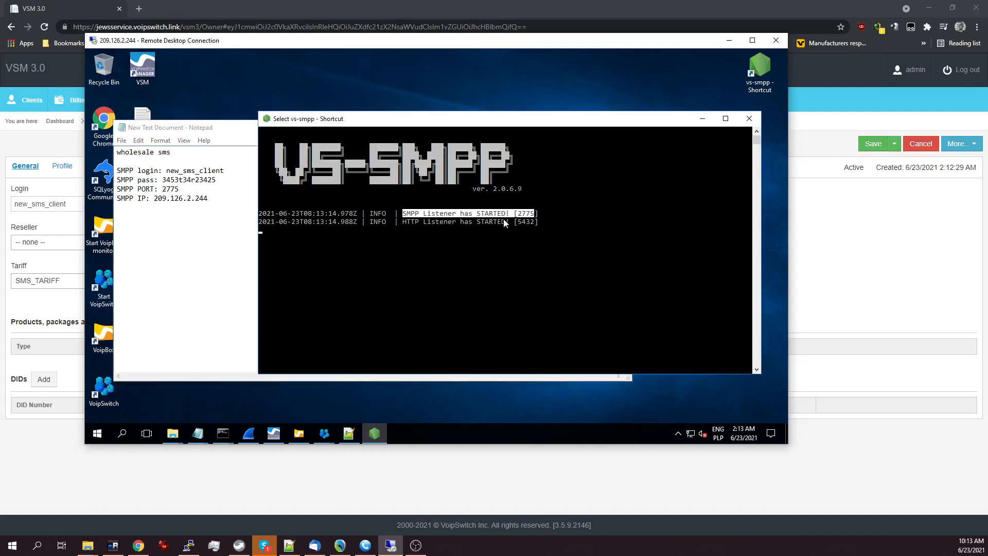
click(230, 229)
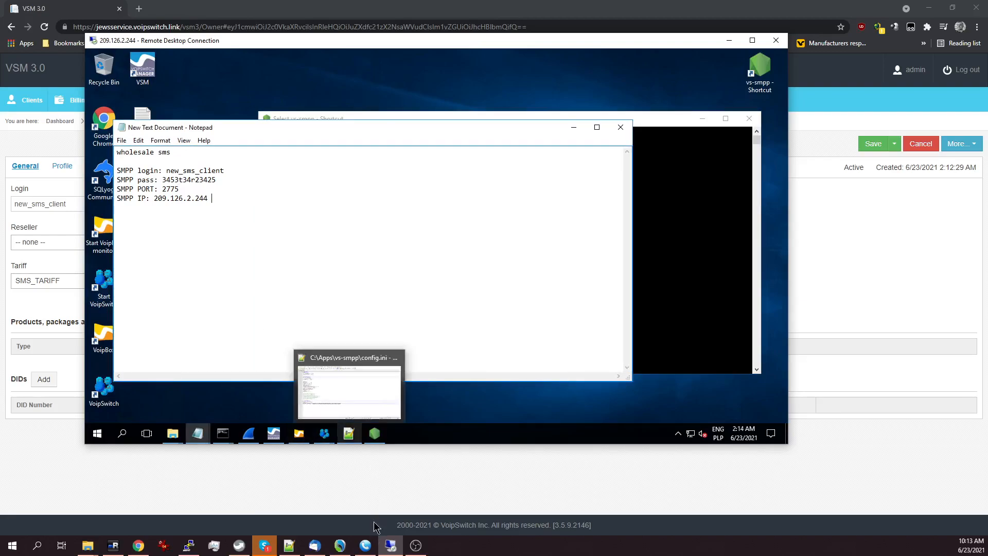
mouse_move(367, 550)
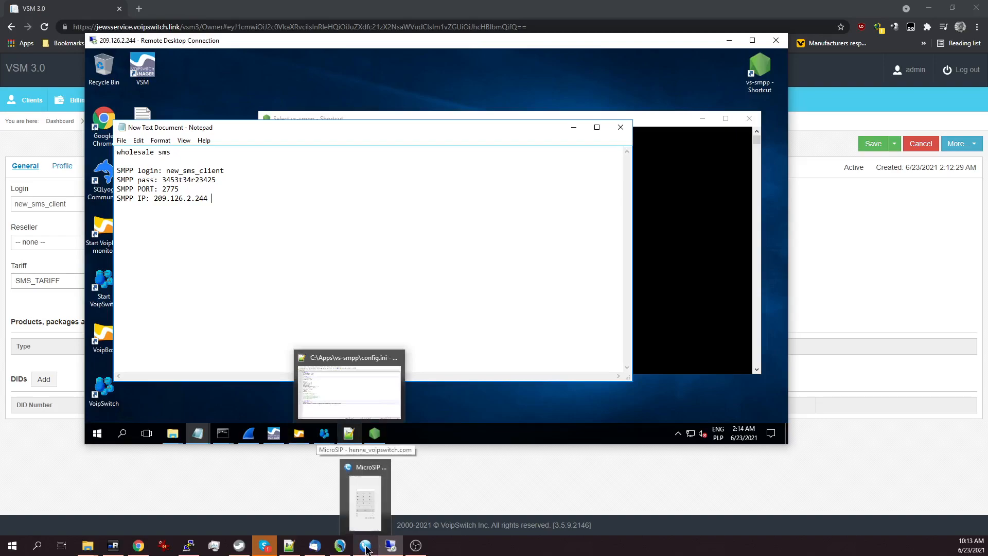